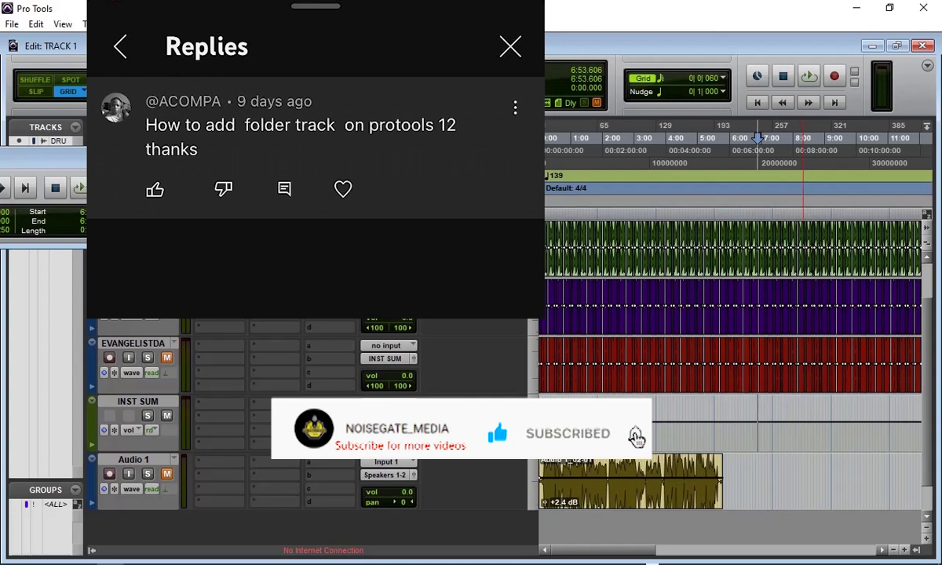
# - Create one new mono audio track, timed in samples, directly below the Audio 1 track
pyautogui.scroll(-2, 490, 324)
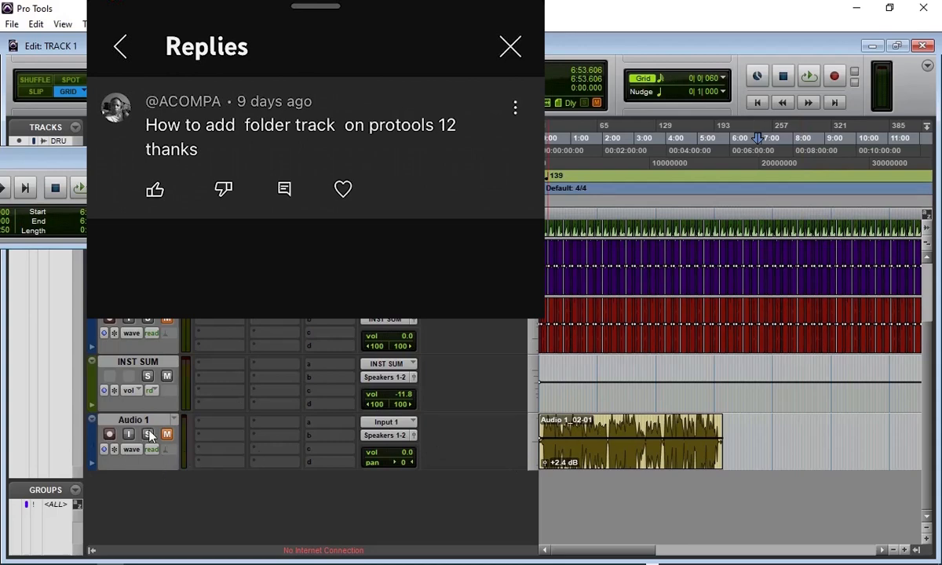
pyautogui.click(126, 420)
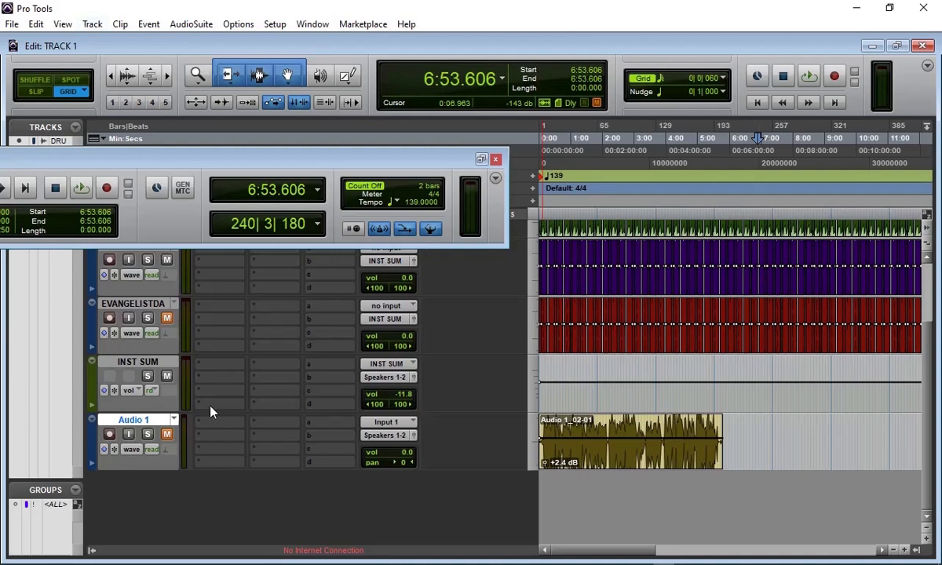
pyautogui.click(122, 372)
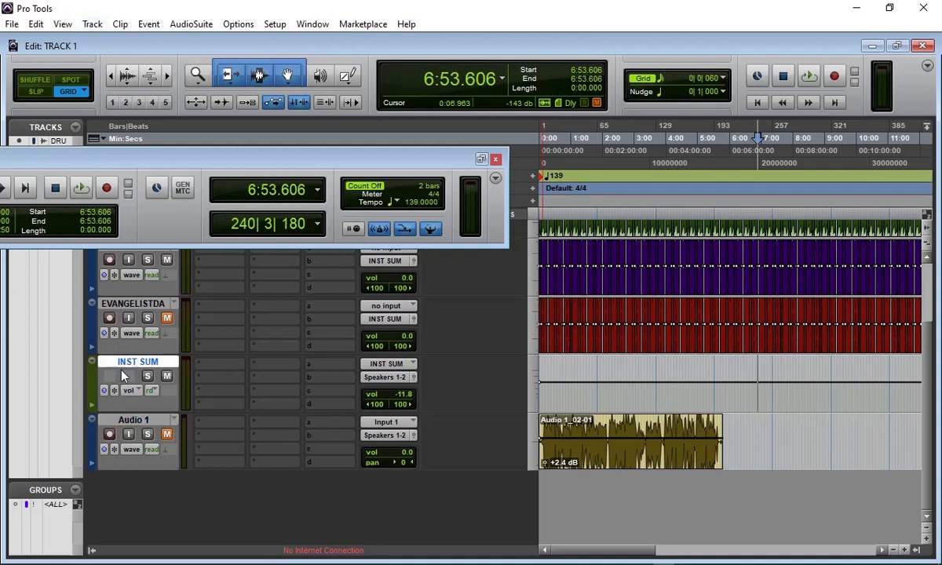
pyautogui.click(131, 418)
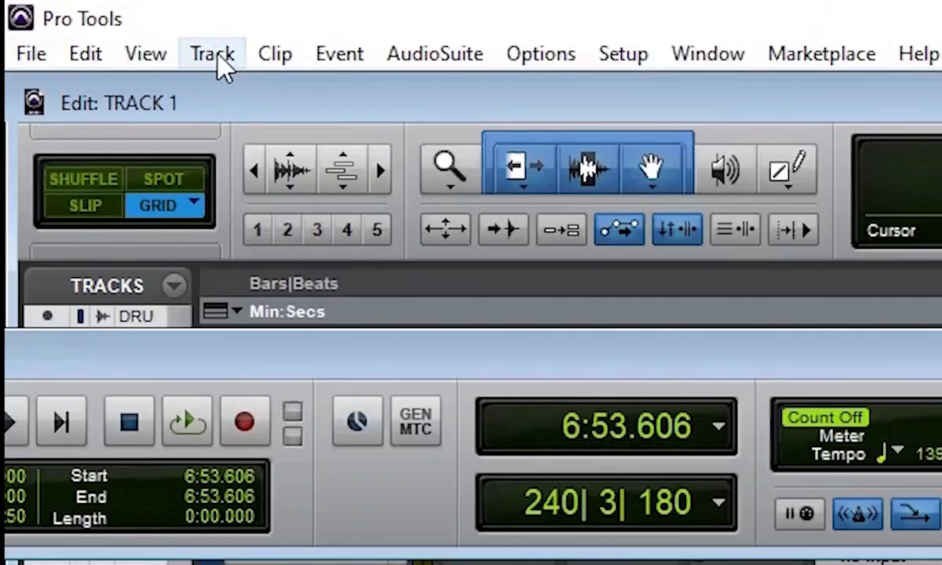
pyautogui.click(95, 26)
pyautogui.click(242, 92)
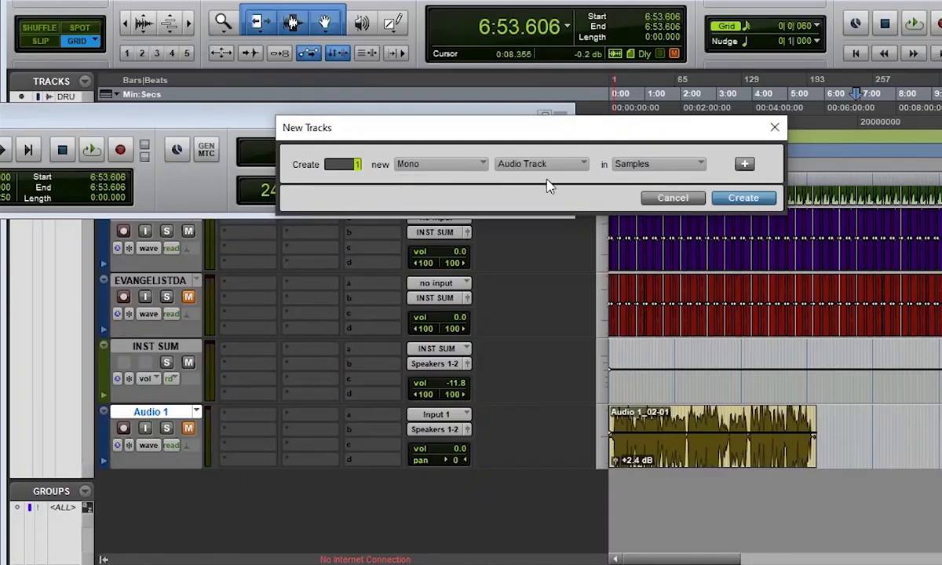
pyautogui.click(442, 166)
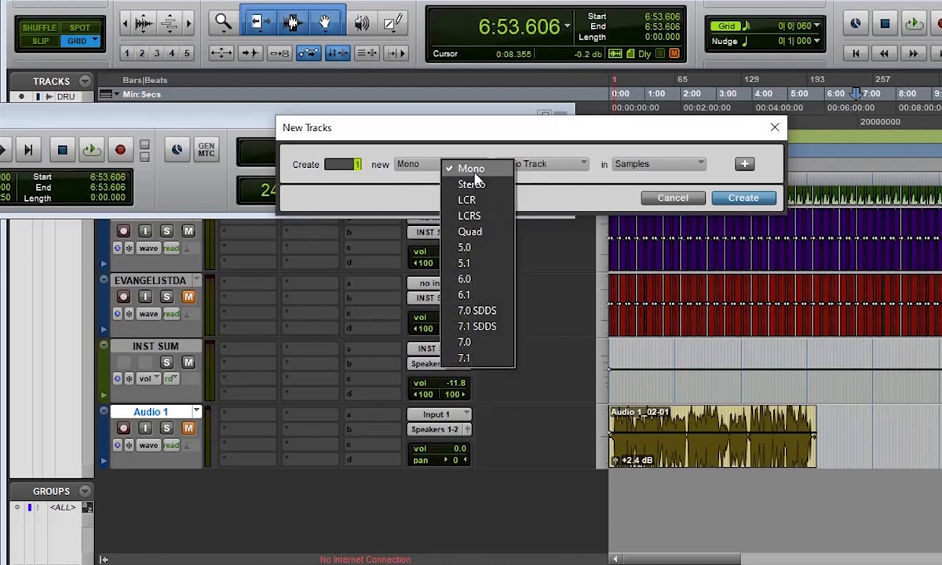
pyautogui.click(473, 171)
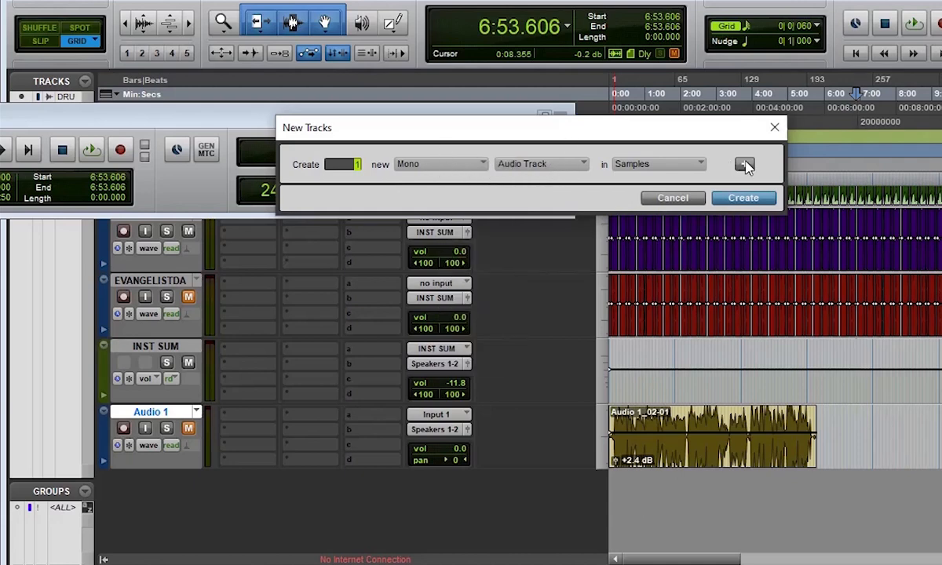
pyautogui.click(738, 199)
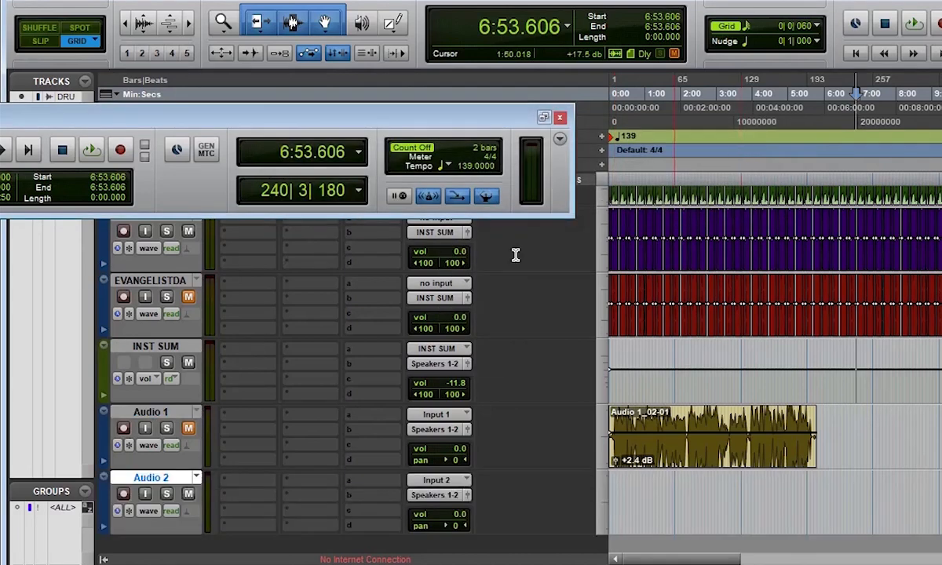
# - Rename the new Audio 2 track as Ace
pyautogui.scroll(-1, 487, 321)
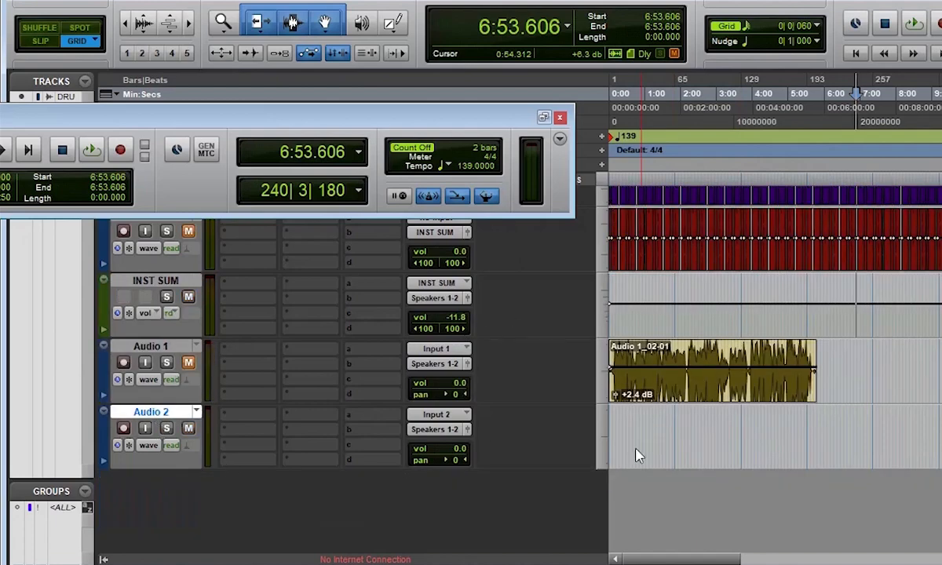
pyautogui.doubleClick(144, 416)
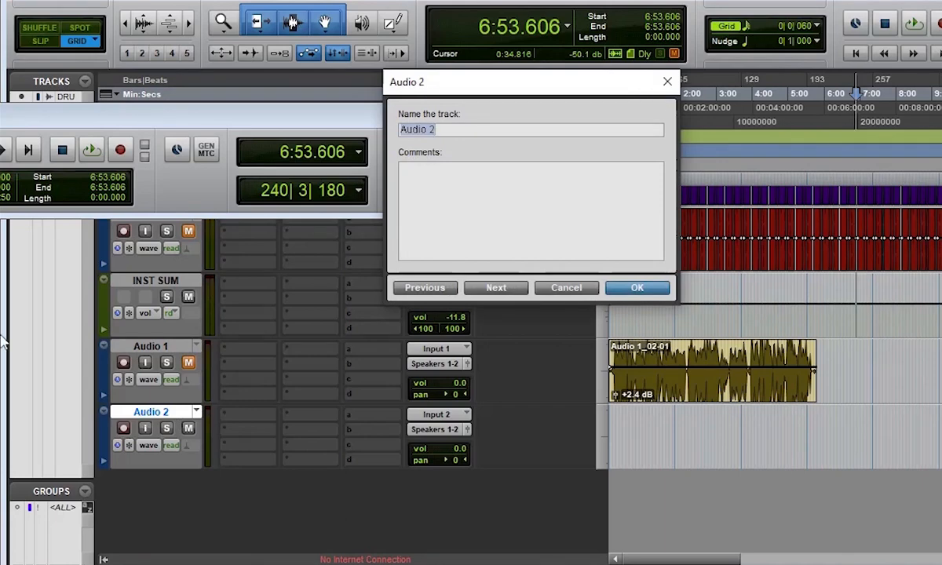
pyautogui.write('ace')
pyautogui.press('BackSpace')
pyautogui.write('Ace')
pyautogui.click(637, 291)
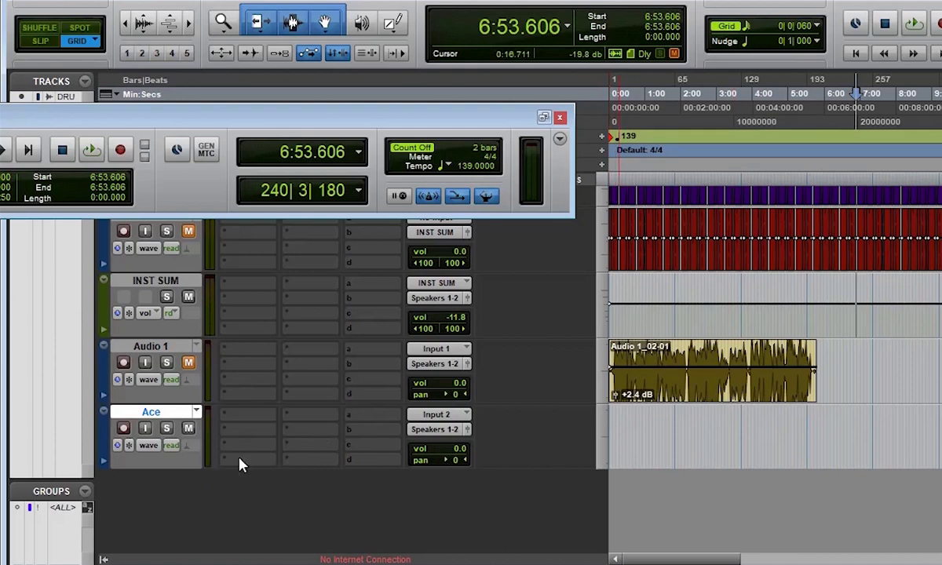
# - Return the playback position to the session start and set the Ace track's input to interface Input 1
pyautogui.click(124, 429)
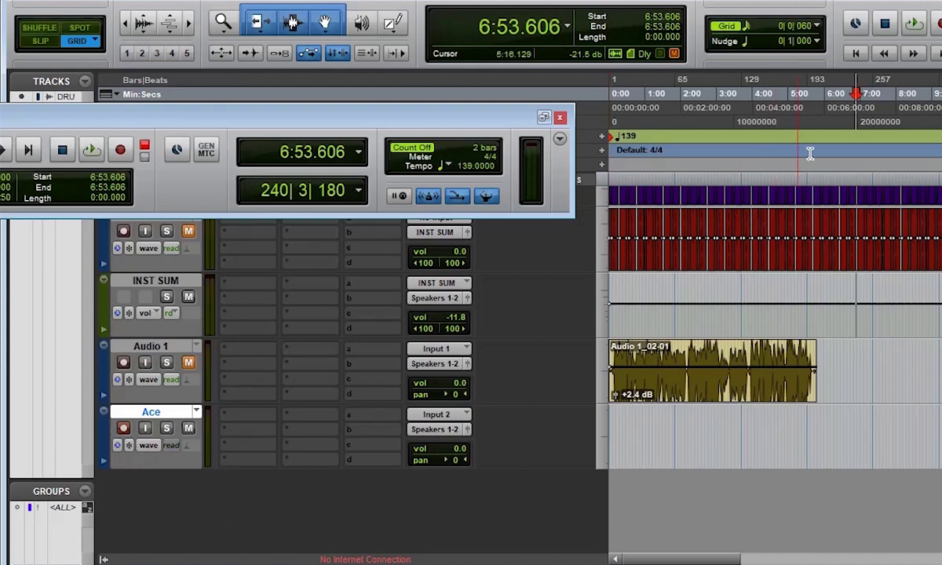
pyautogui.click(855, 54)
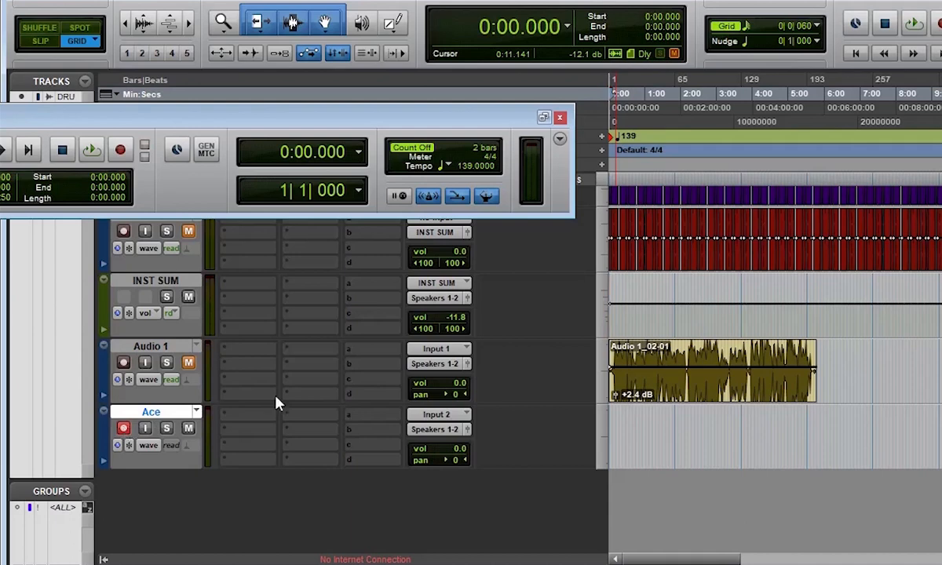
pyautogui.click(444, 416)
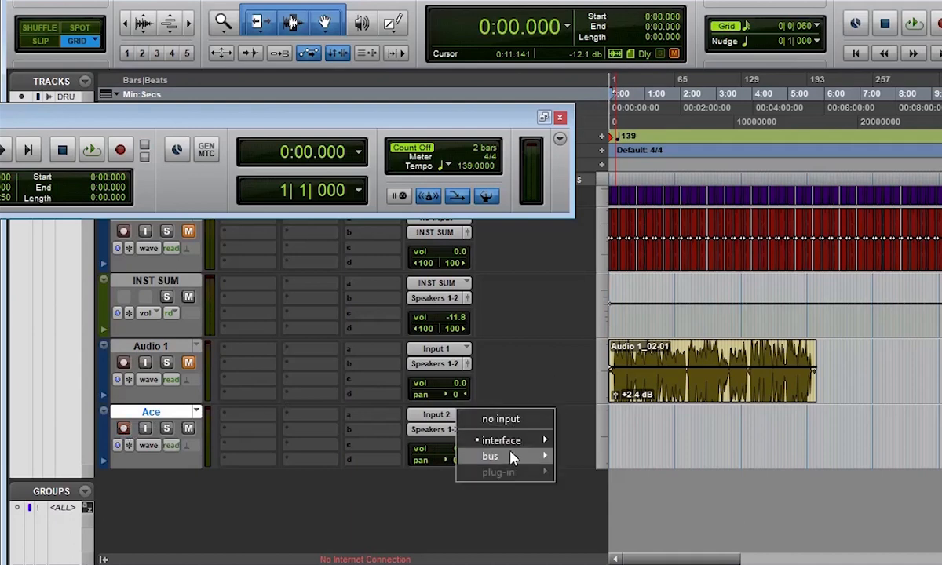
pyautogui.moveTo(516, 448)
pyautogui.click(616, 440)
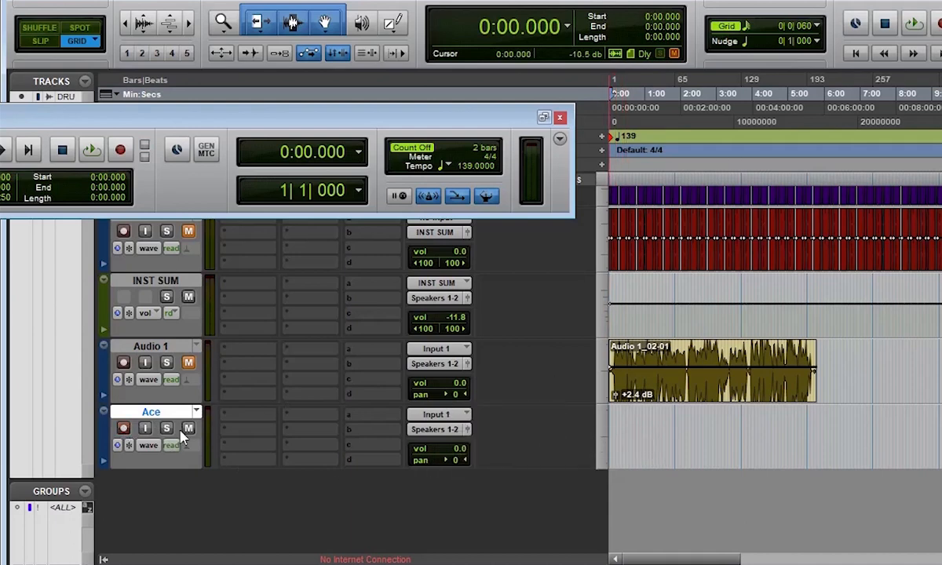
# - Record-enable the Ace track and record a take of about 10 seconds from the session start
pyautogui.click(124, 428)
pyautogui.click(940, 23)
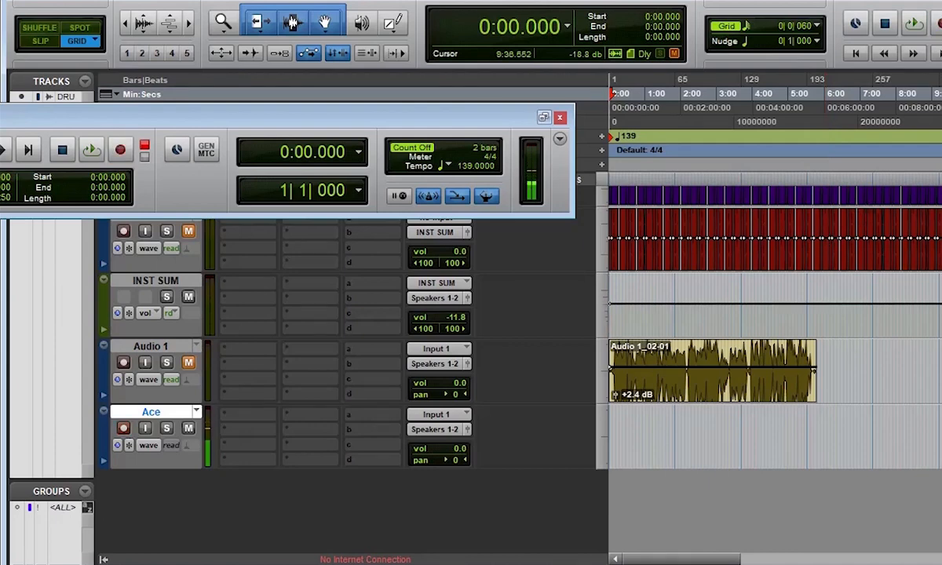
pyautogui.press('space')
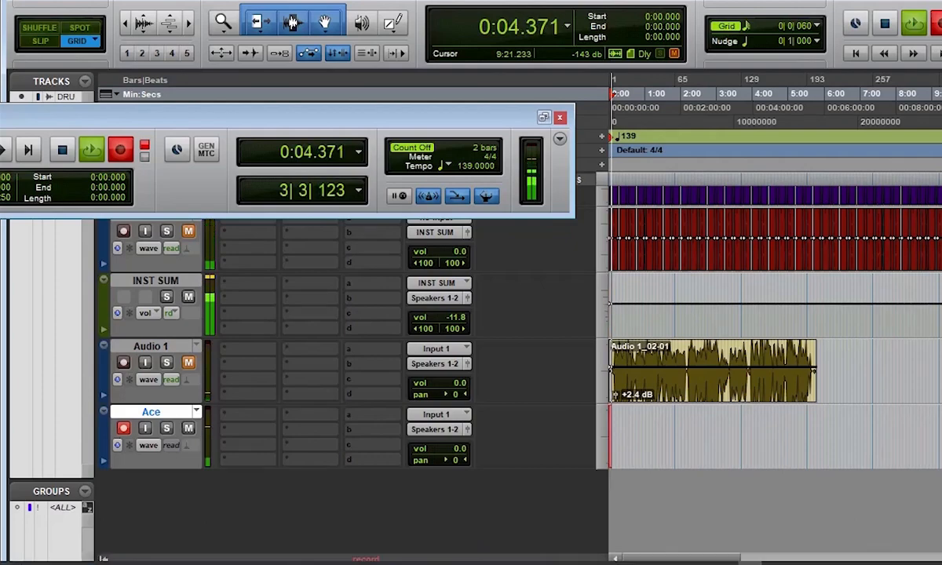
pyautogui.hotkey('ctrl', ']')
pyautogui.hotkey('ctrl', ']')
pyautogui.hotkey('ctrl', ']')
pyautogui.hotkey('ctrl', ']')
pyautogui.hotkey('ctrl', ']')
pyautogui.hotkey('ctrl', ']')
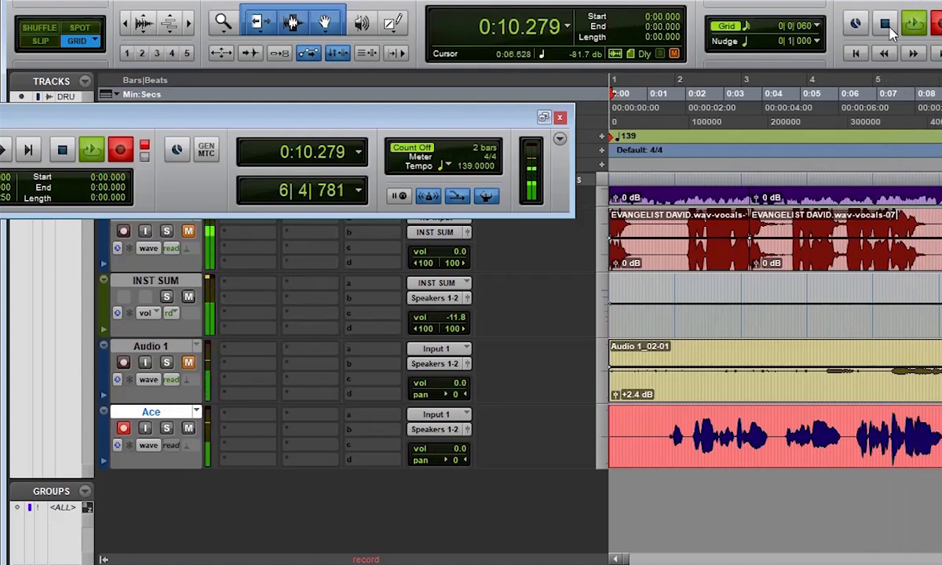
pyautogui.press('space')
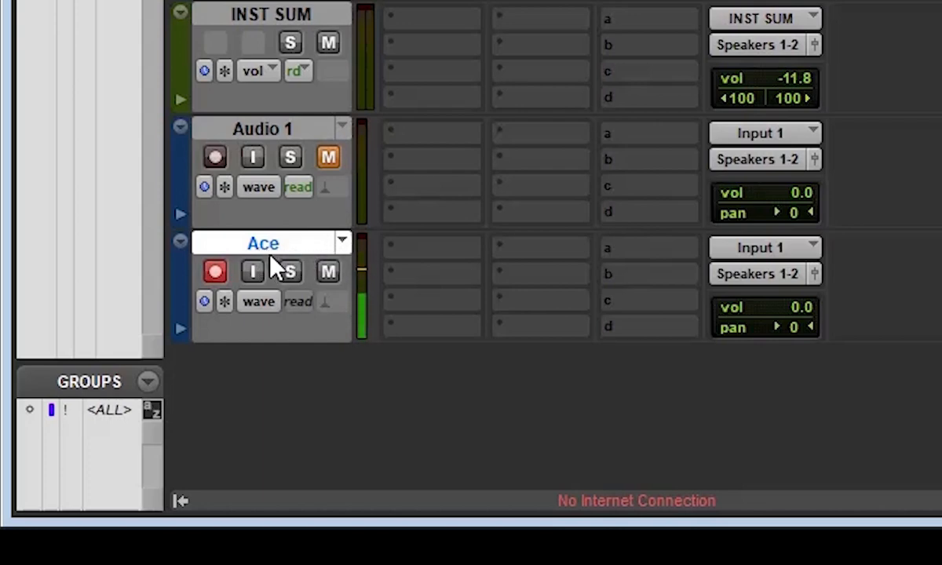
# - Create a new empty playlist named CLEAN on the Ace track
pyautogui.click(340, 239)
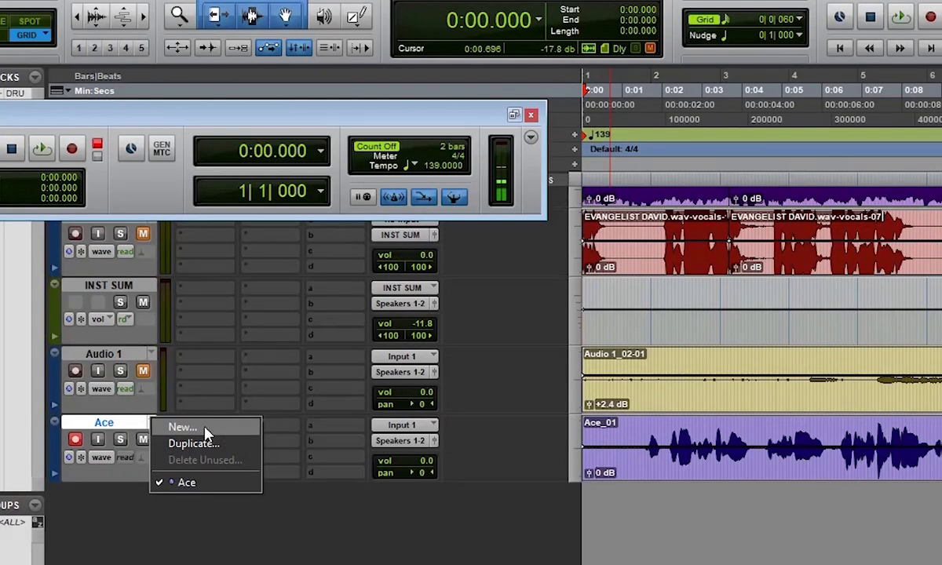
pyautogui.click(206, 434)
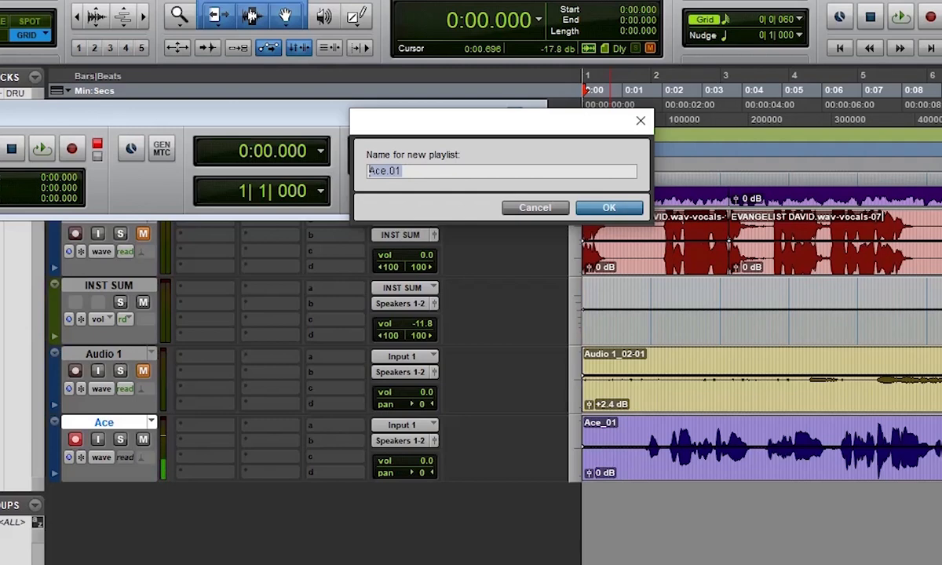
pyautogui.write('c')
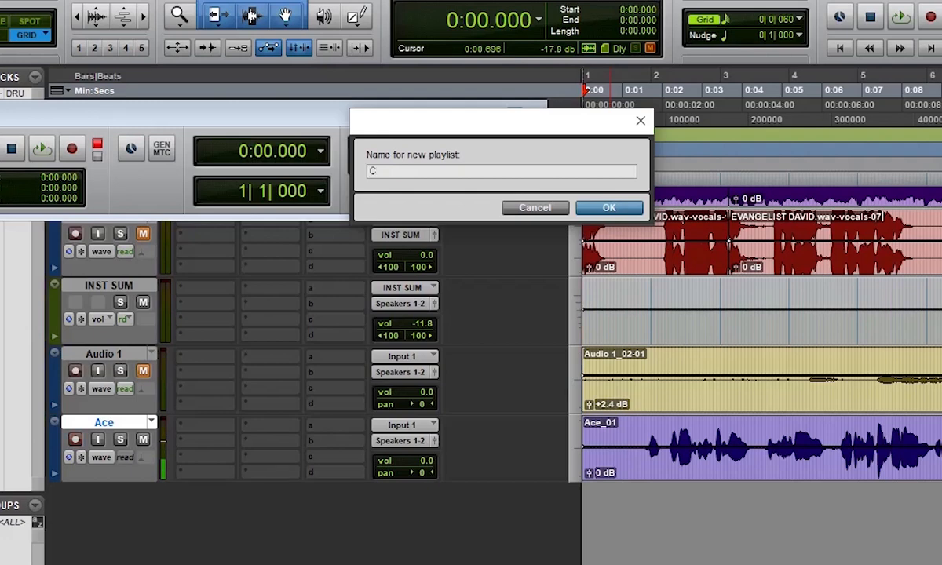
pyautogui.write('LEAN')
pyautogui.click(611, 207)
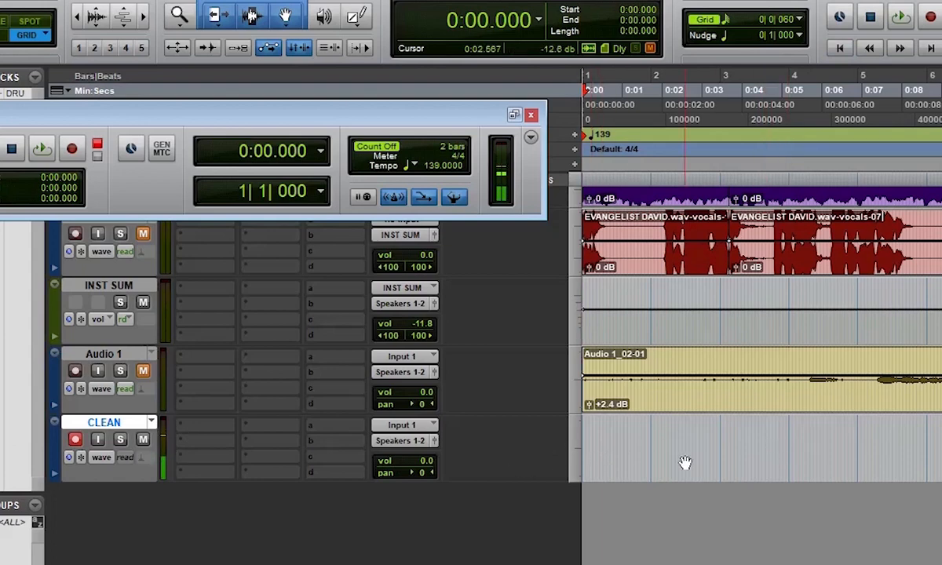
# - Switch the CLEAN track back to its Ace (1) playlist
pyautogui.click(152, 423)
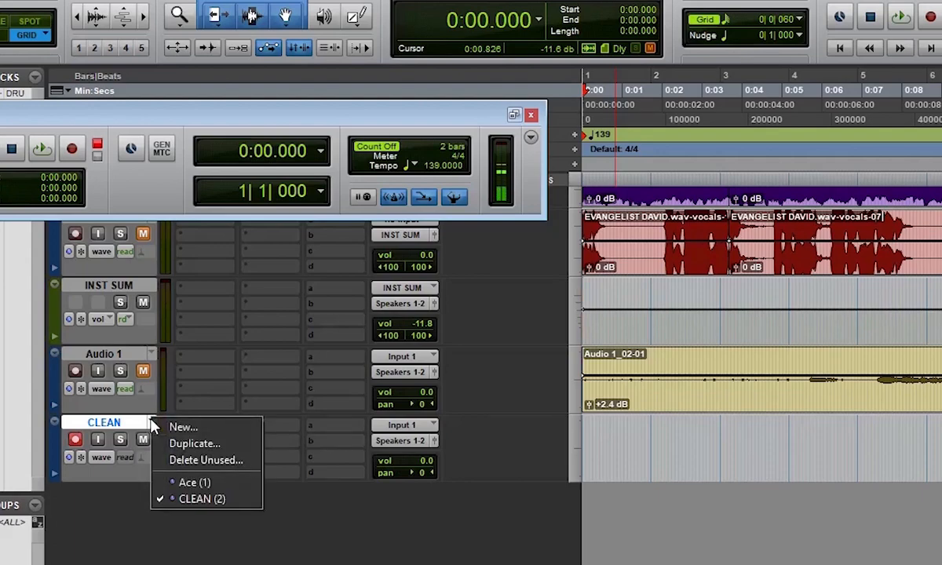
pyautogui.click(124, 424)
pyautogui.click(154, 423)
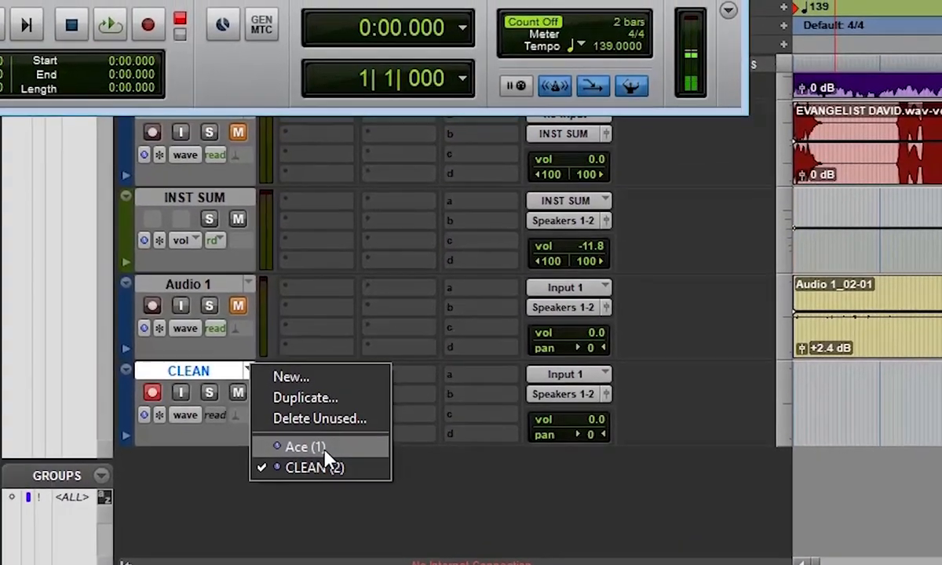
pyautogui.click(326, 455)
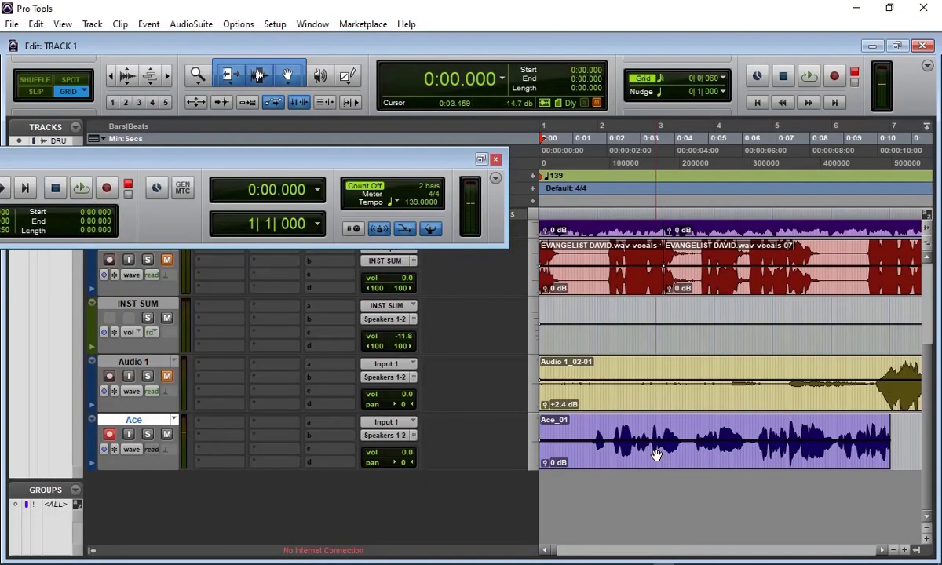
# - Move the Ace_01 clip onto the Audio 1 track and put it back on the Ace playlist
pyautogui.click(655, 455)
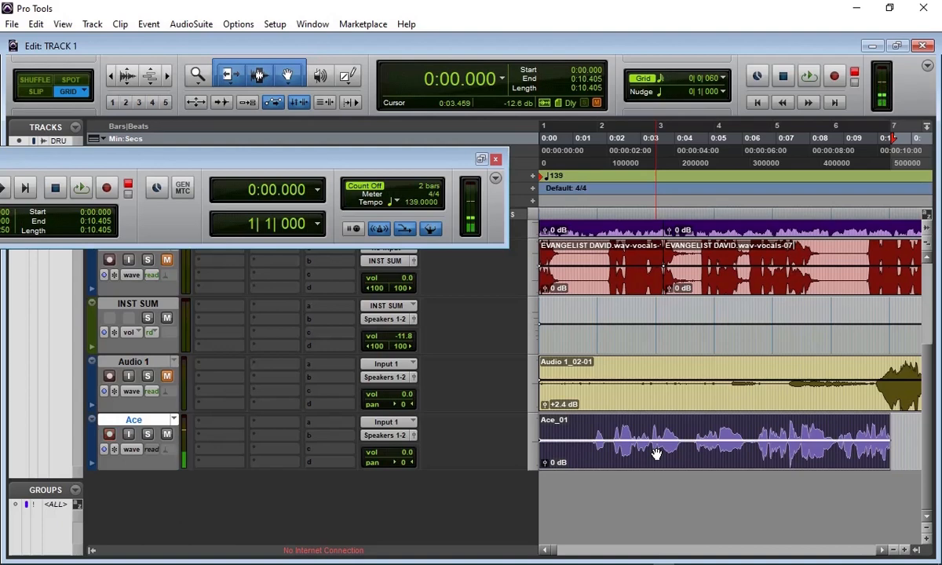
pyautogui.press('space')
pyautogui.moveTo(663, 454); pyautogui.dragTo(659, 408)
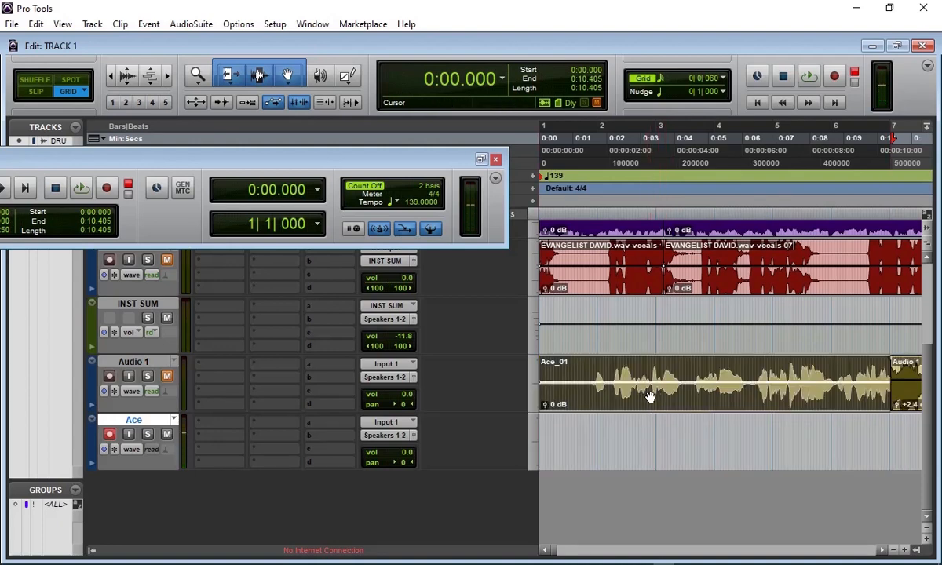
pyautogui.moveTo(649, 395); pyautogui.dragTo(649, 426)
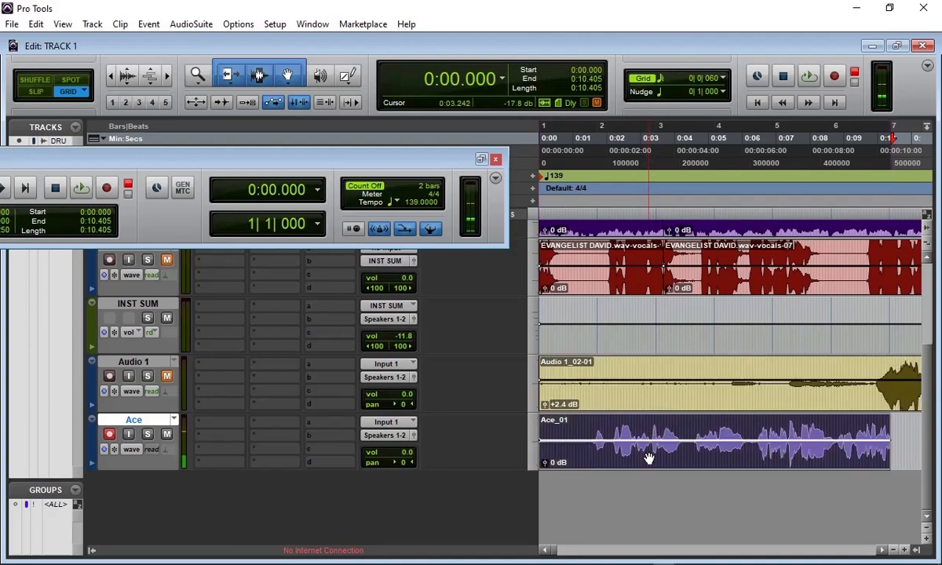
# - Copy the Ace_01 clip by way of the Audio 1 track into the CLEAN (2) playlist
pyautogui.moveTo(653, 461); pyautogui.dragTo(653, 407)
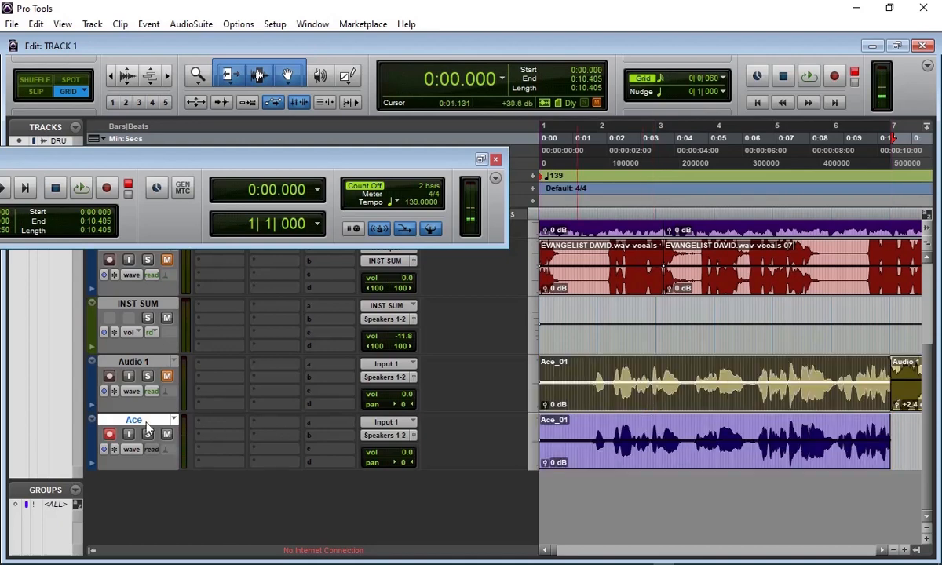
pyautogui.click(173, 421)
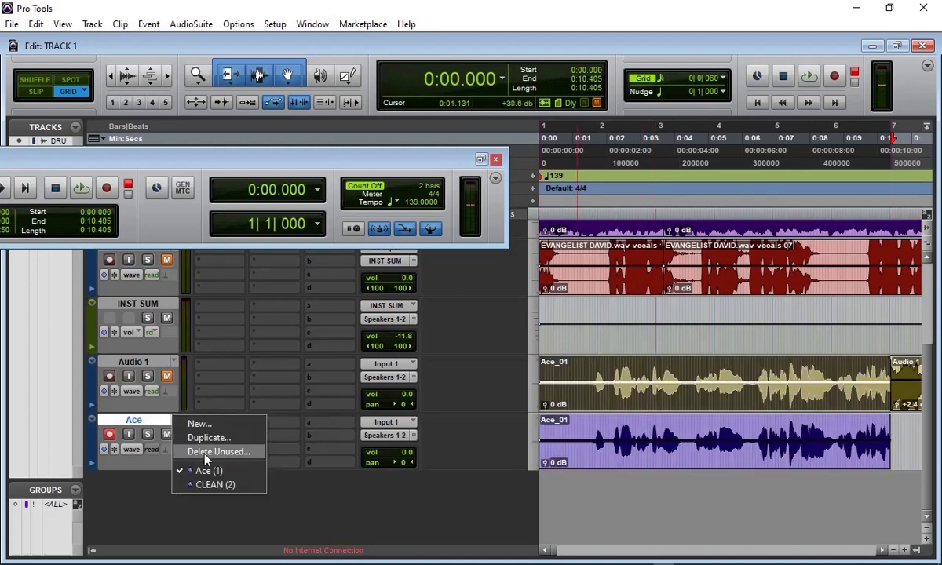
pyautogui.click(220, 484)
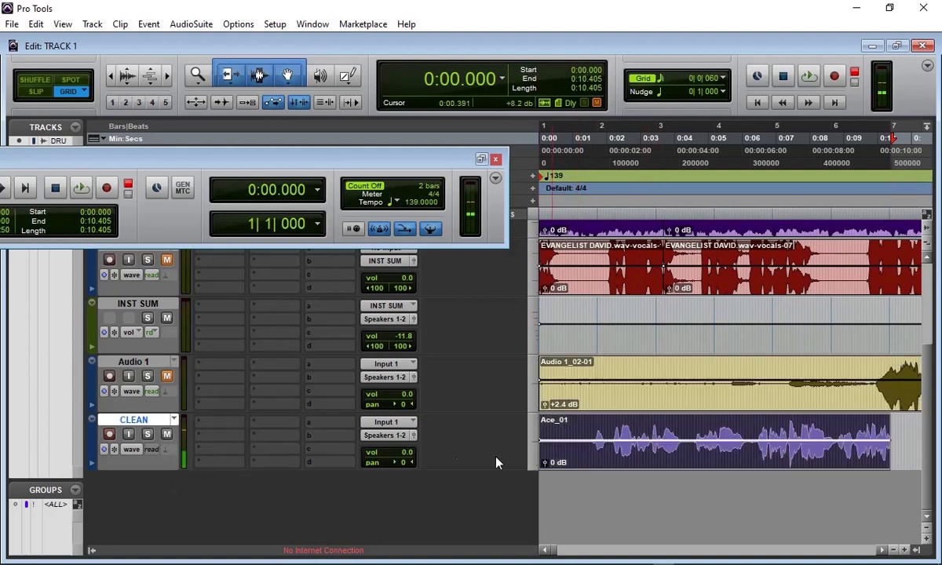
# - Compare the track's playlists by switching to Ace (1) and returning to CLEAN (2)
pyautogui.click(173, 420)
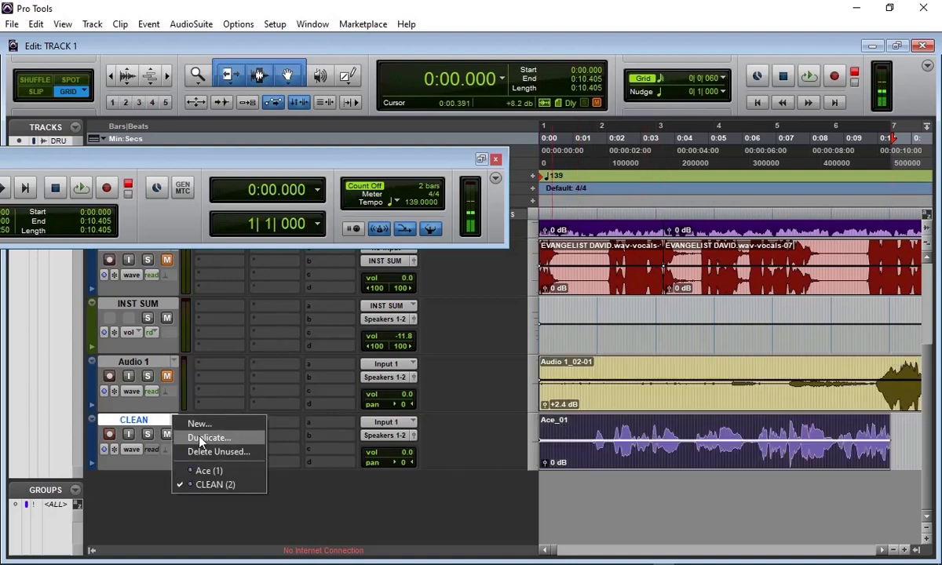
pyautogui.click(161, 421)
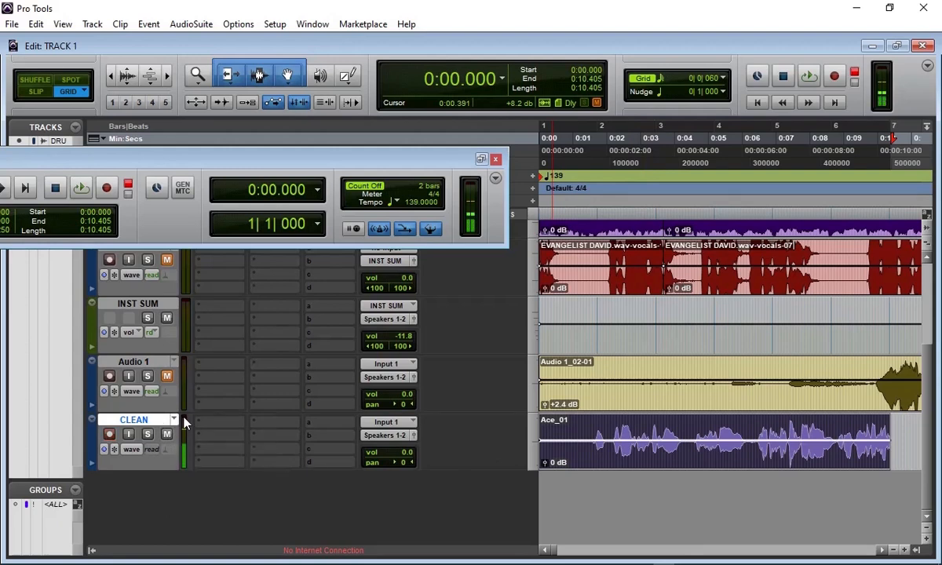
pyautogui.click(175, 421)
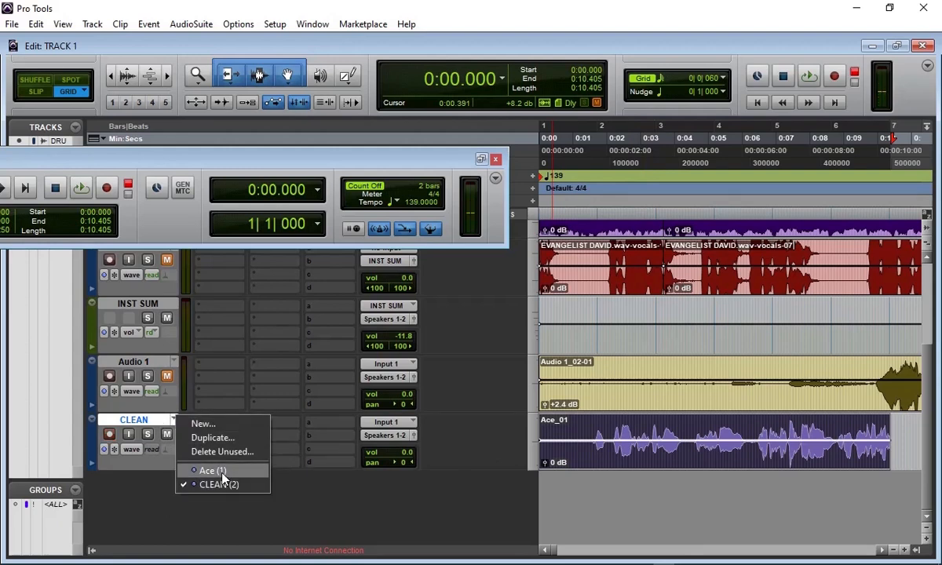
pyautogui.click(220, 471)
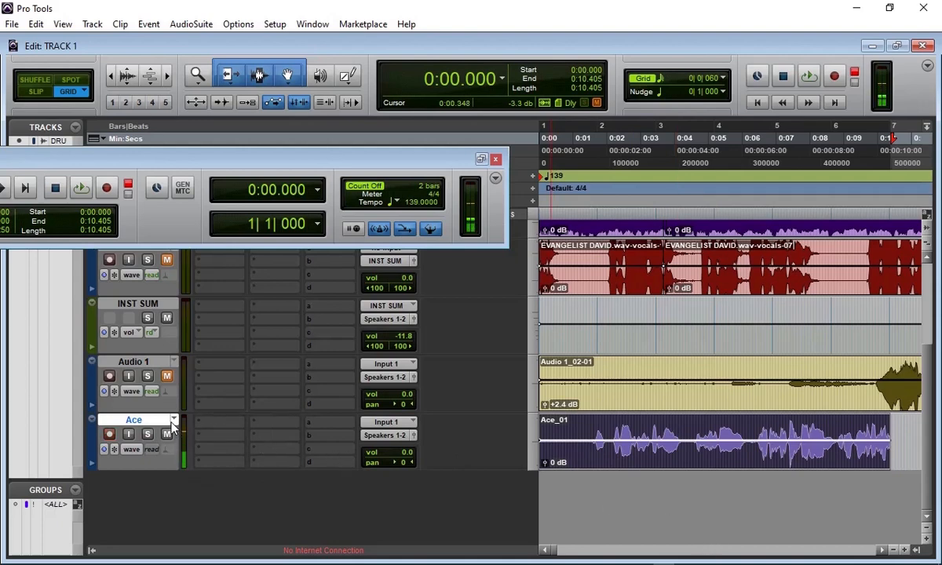
pyautogui.click(174, 421)
pyautogui.click(211, 488)
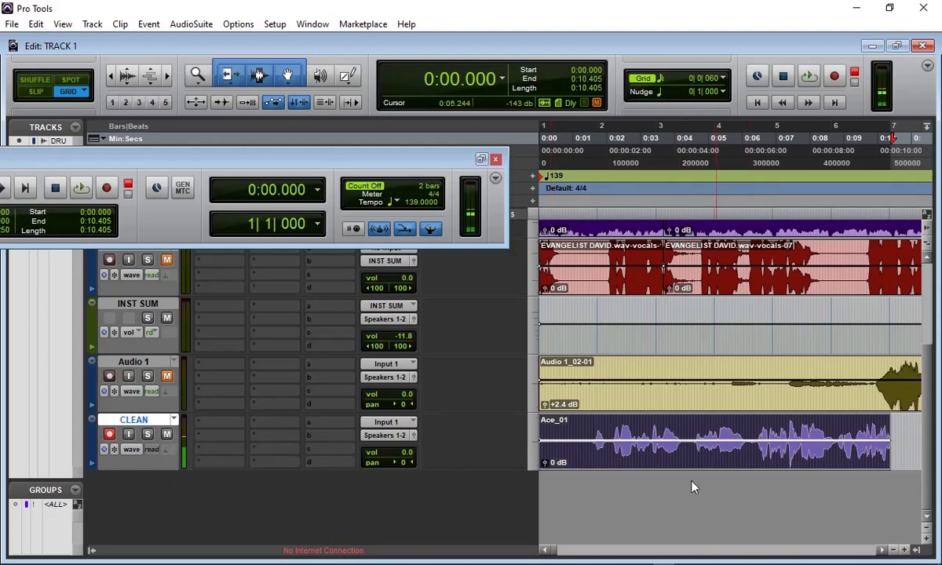
# - Render the Clarity Vx Mono AudioSuite noise reduction, with its main dial turned up, onto the Ace_01 clip in the CLEAN playlist
pyautogui.click(676, 406)
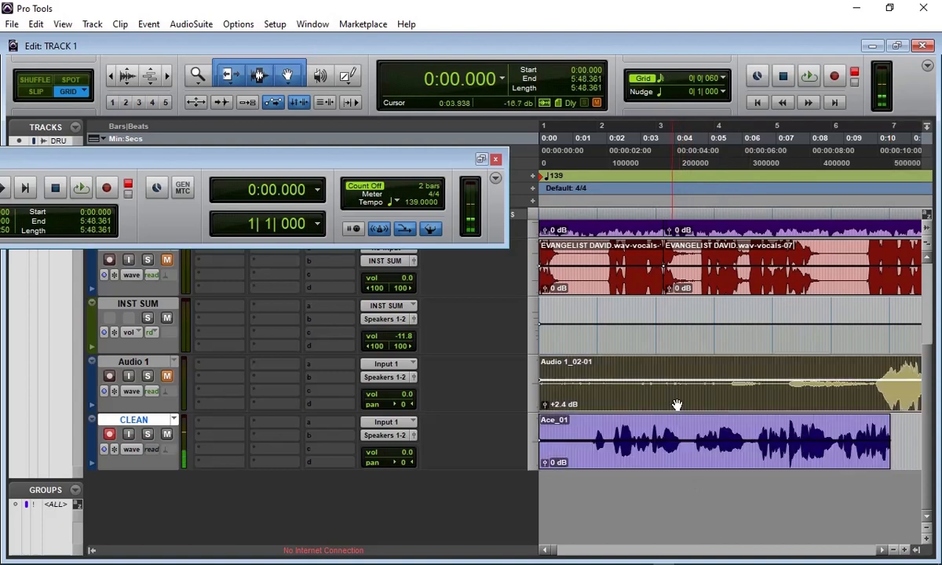
pyautogui.click(653, 442)
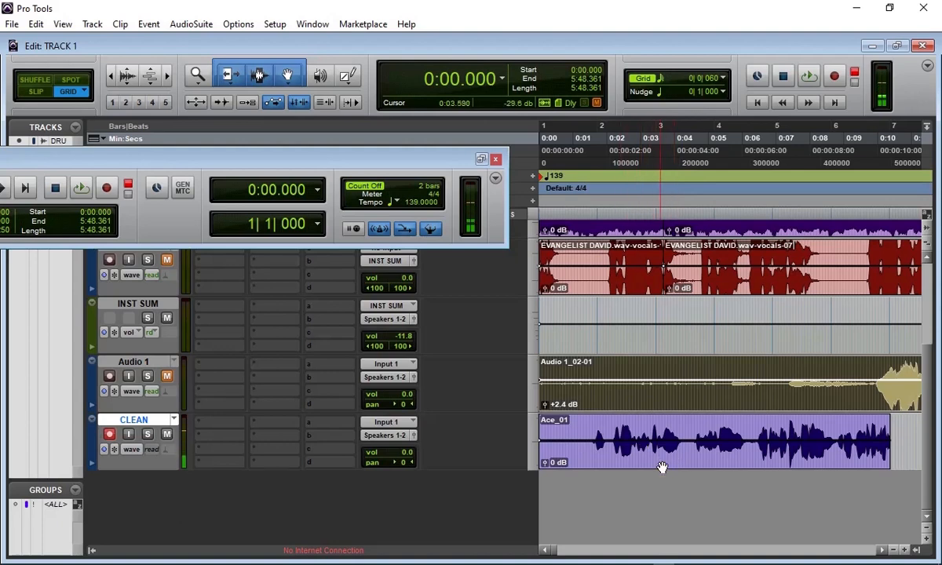
pyautogui.click(626, 461)
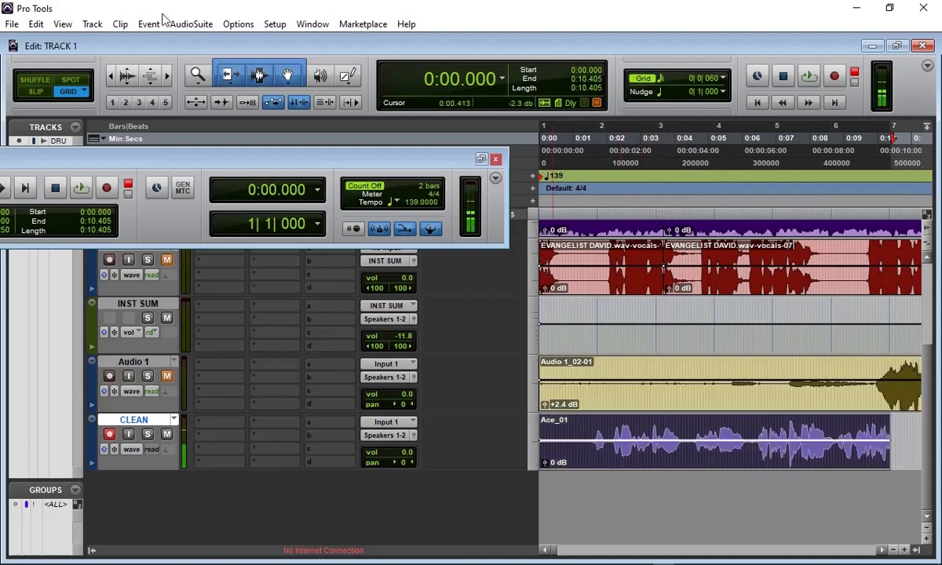
pyautogui.click(184, 24)
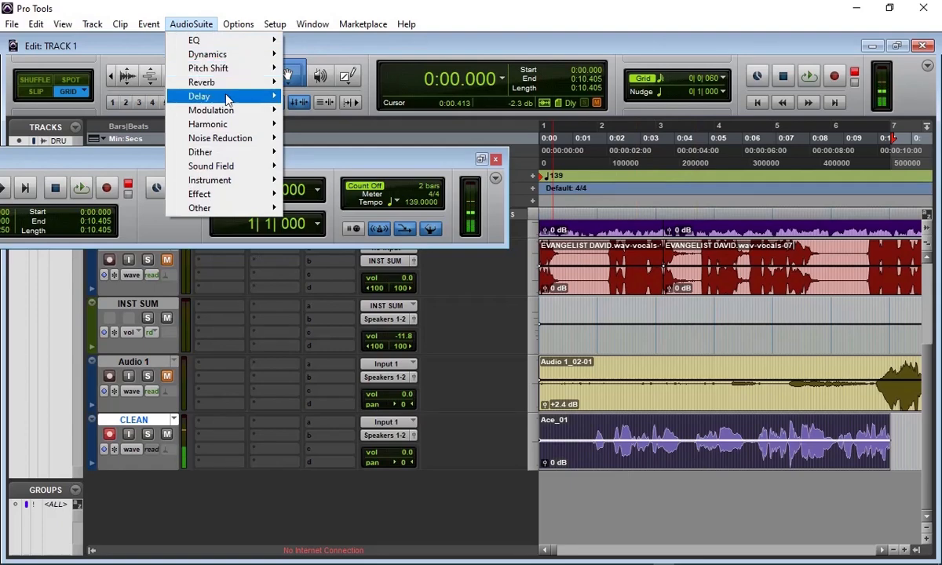
pyautogui.moveTo(222, 138)
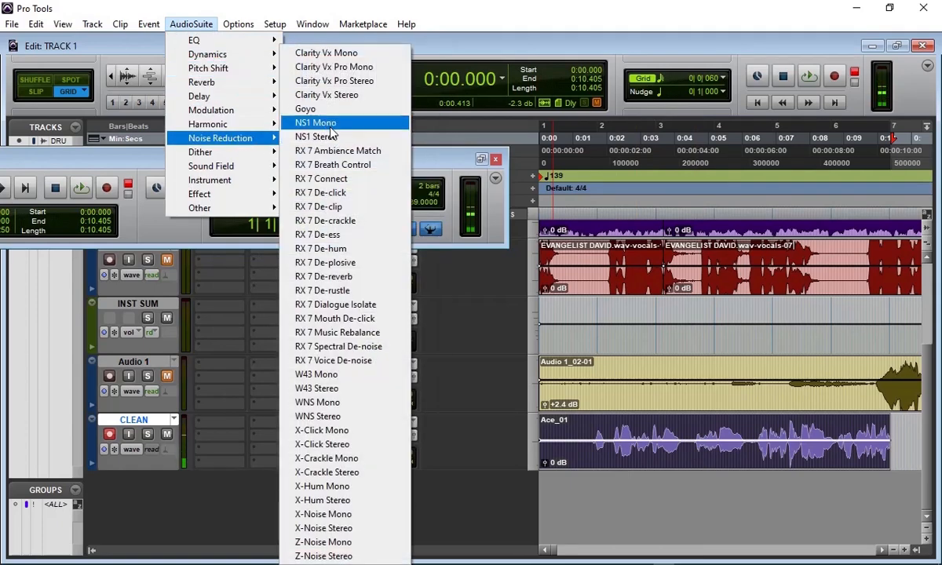
pyautogui.click(329, 53)
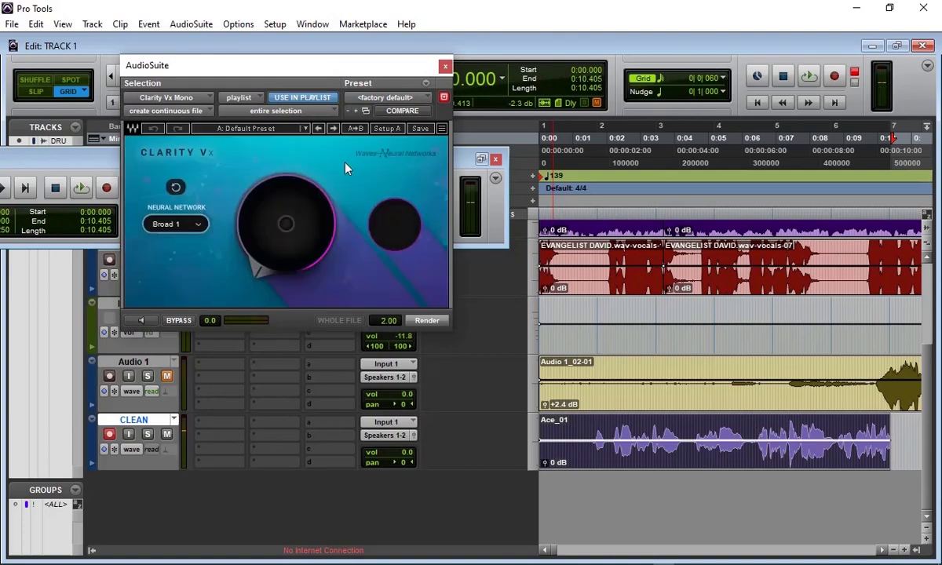
pyautogui.moveTo(286, 218); pyautogui.dragTo(300, 151)
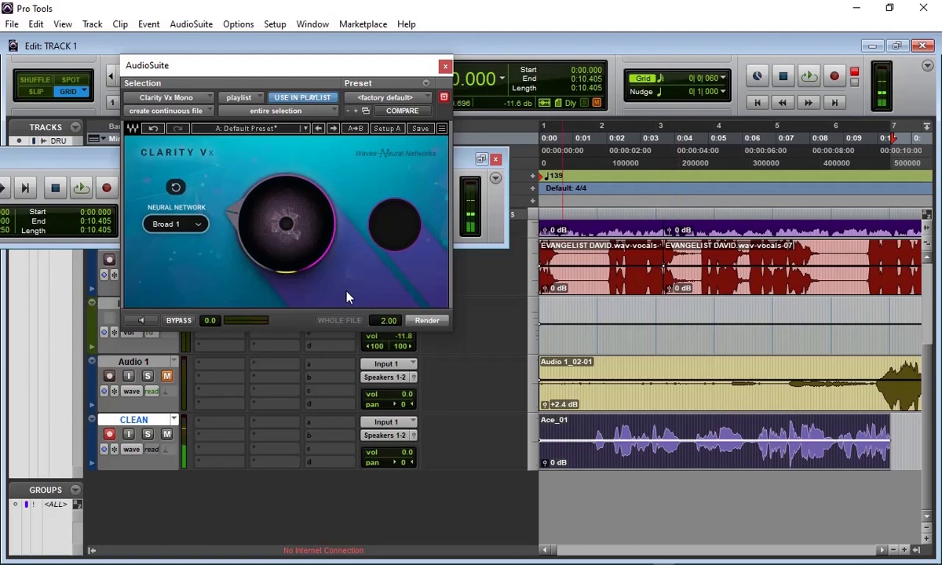
pyautogui.click(428, 322)
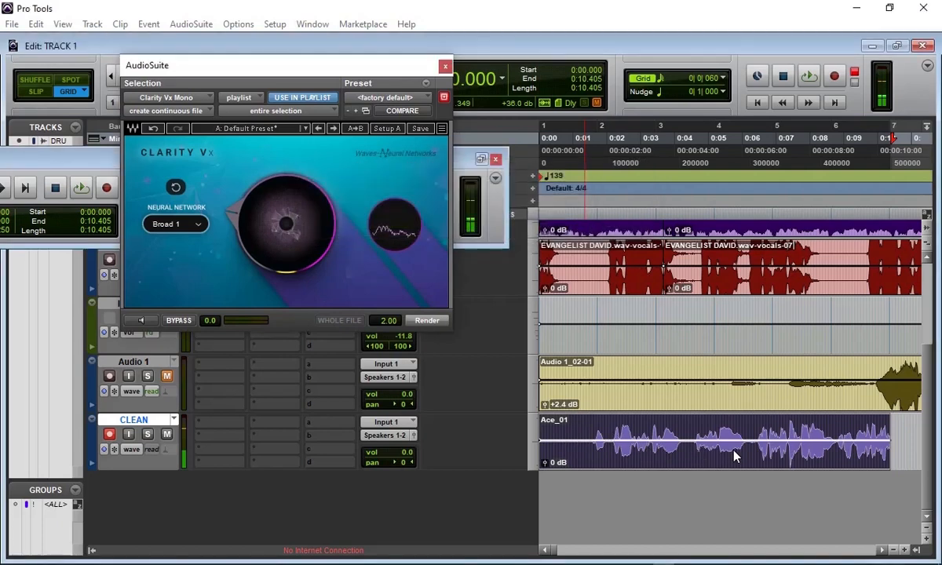
pyautogui.click(444, 67)
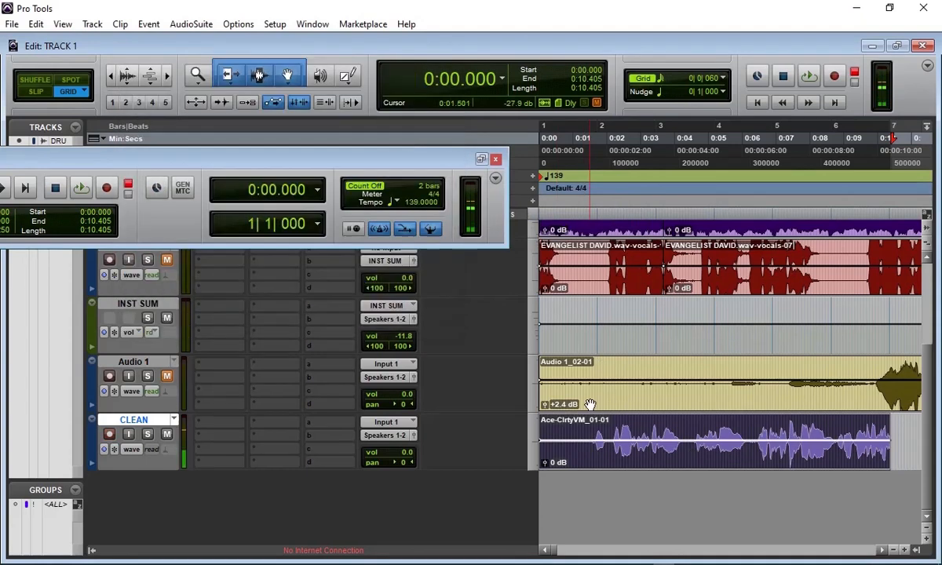
pyautogui.click(602, 332)
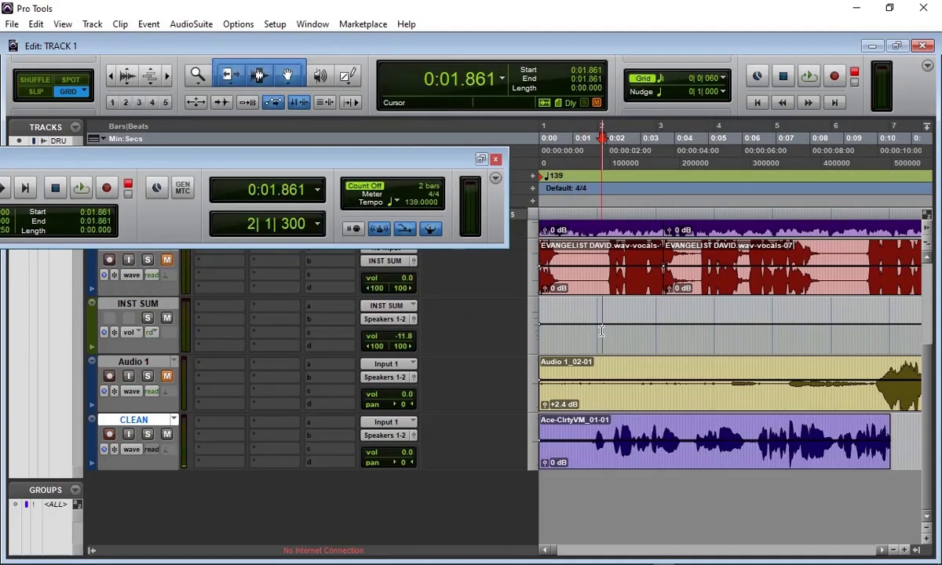
# - Switch the track to the Ace (1) playlist and lower its clip's gain to -7.2 dB
pyautogui.click(174, 422)
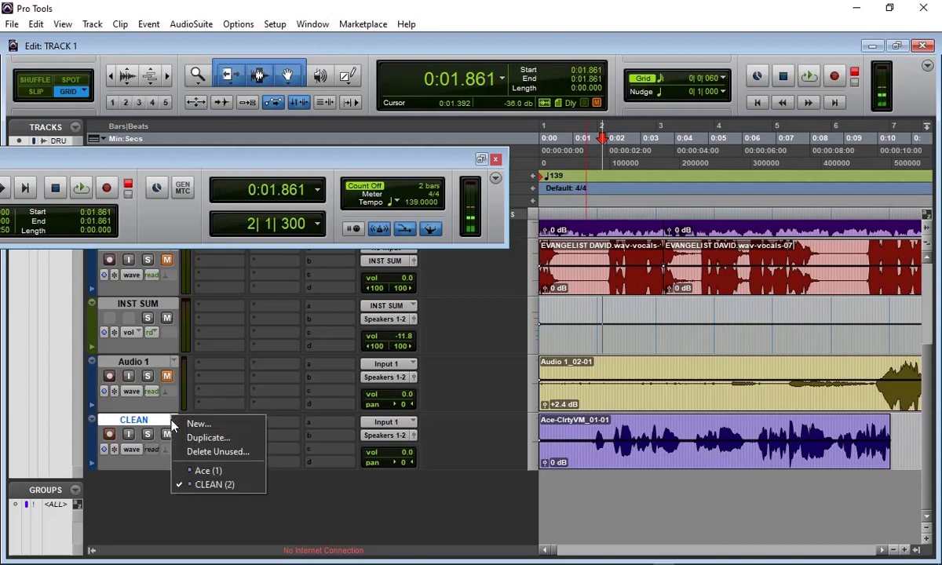
pyautogui.click(206, 470)
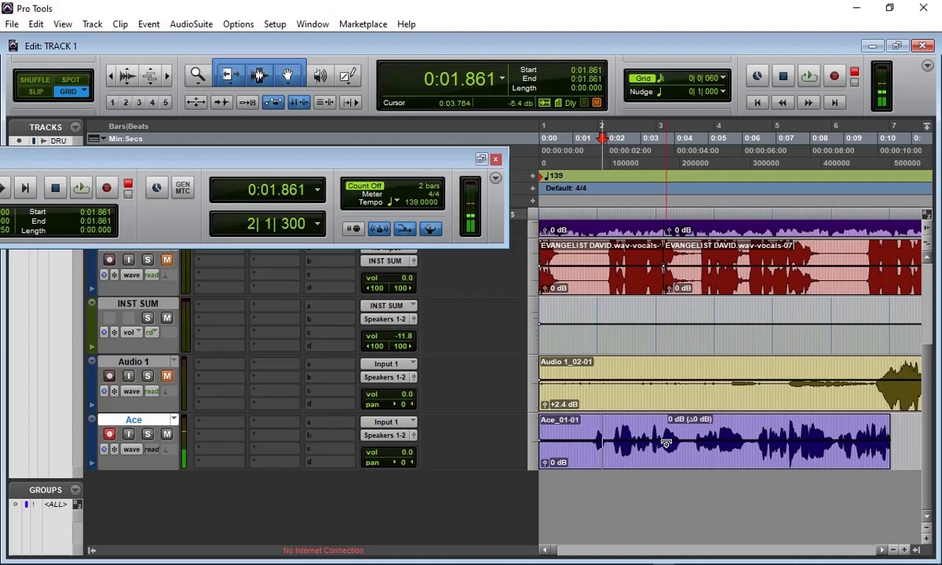
pyautogui.moveTo(665, 444); pyautogui.dragTo(664, 447)
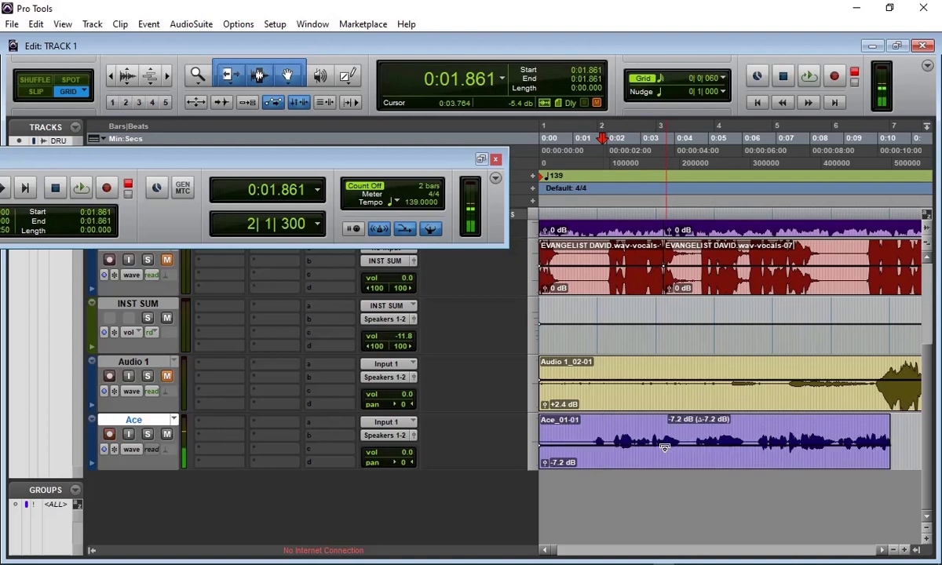
# - Check the CLEAN (2) playlist's clip against the Ace one, returning to the Ace (1) playlist
pyautogui.click(173, 421)
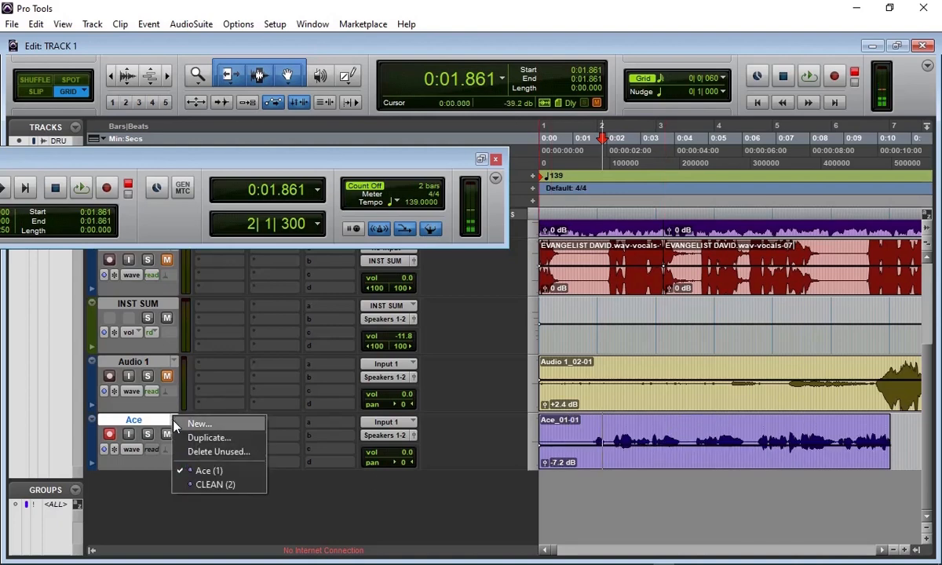
pyautogui.click(200, 484)
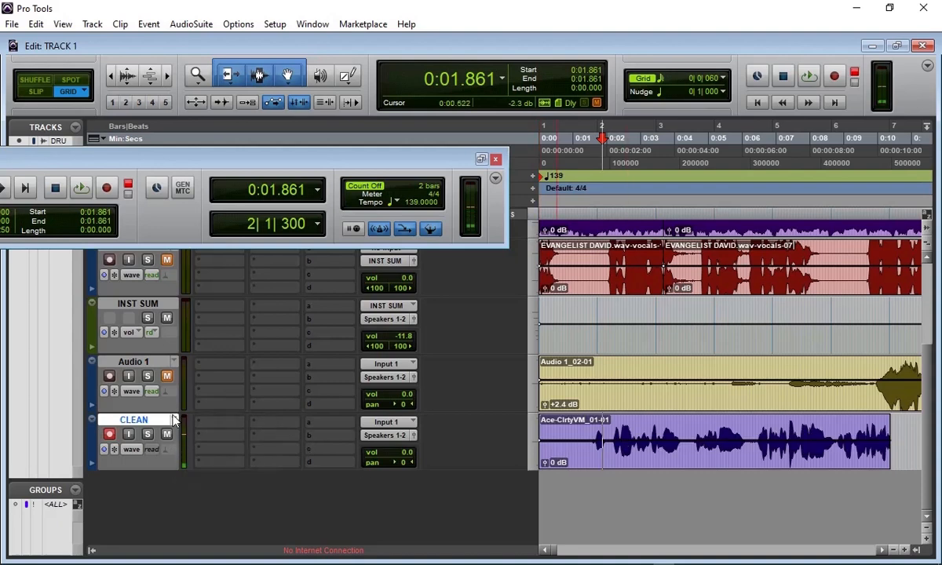
pyautogui.click(174, 421)
pyautogui.click(218, 473)
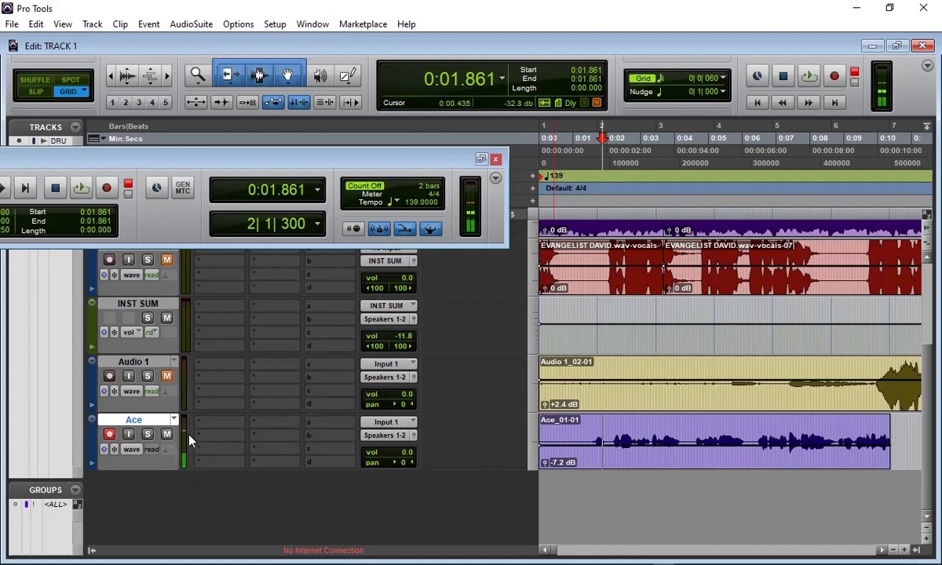
# - Rename the Ace track DEFAULT and set its clip's gain to 0 dB
pyautogui.doubleClick(131, 421)
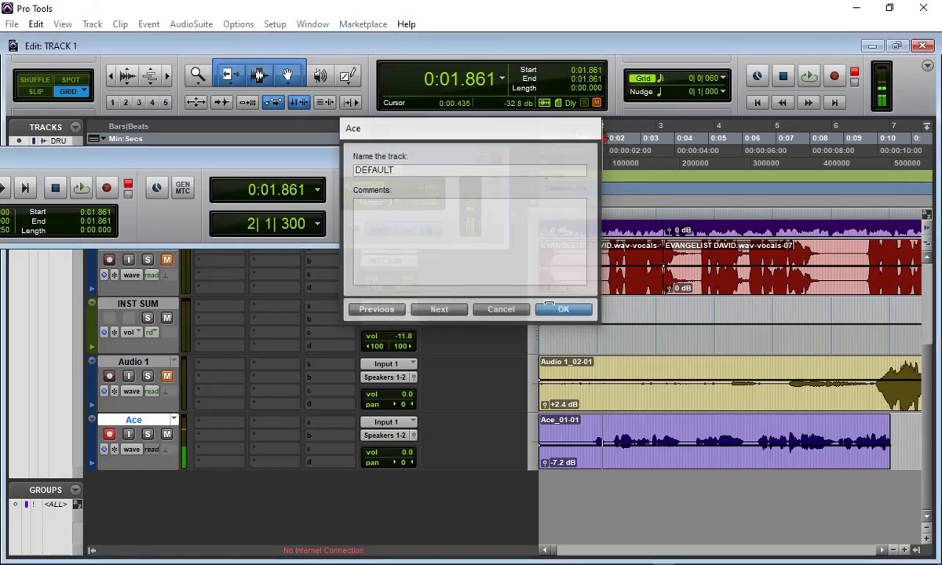
pyautogui.click(558, 310)
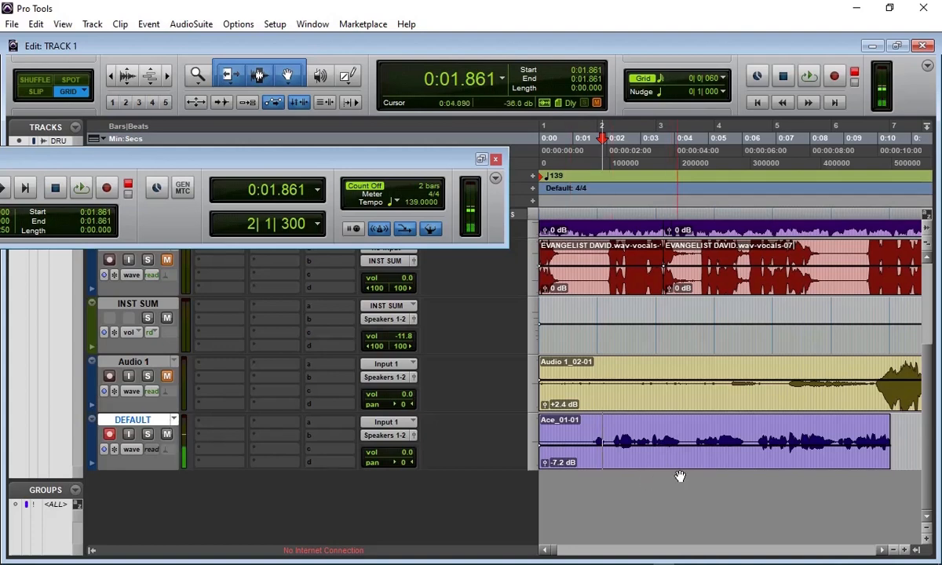
pyautogui.scroll(6, 681, 443)
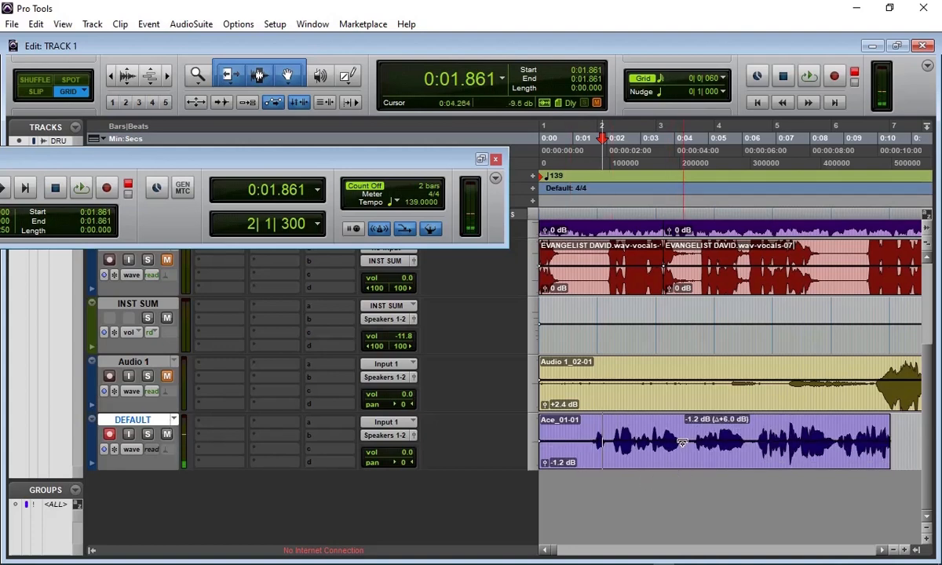
pyautogui.scroll(1, 681, 443)
# - Switch the track to the CLEAN (2) playlist and lower its clip's gain to -2.4 dB
pyautogui.click(173, 421)
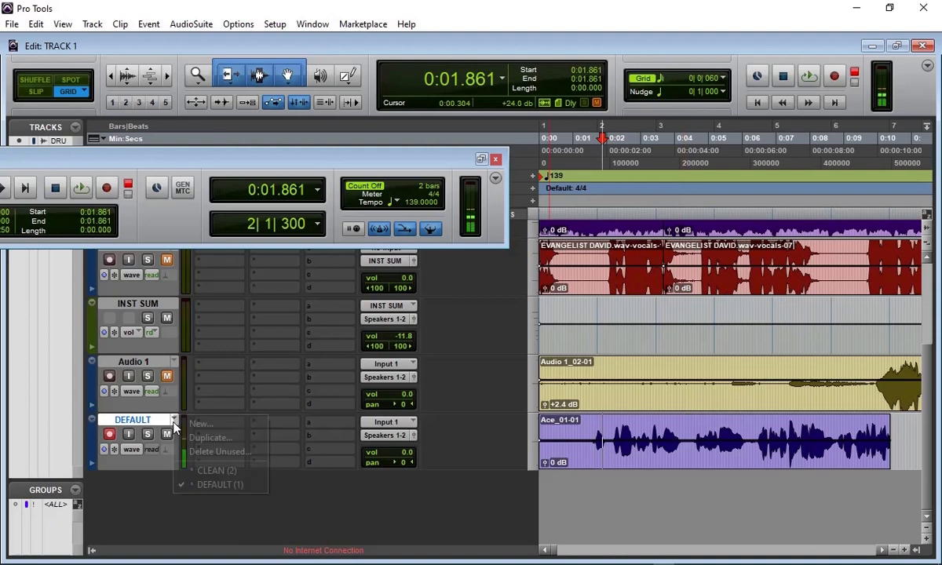
pyautogui.click(216, 470)
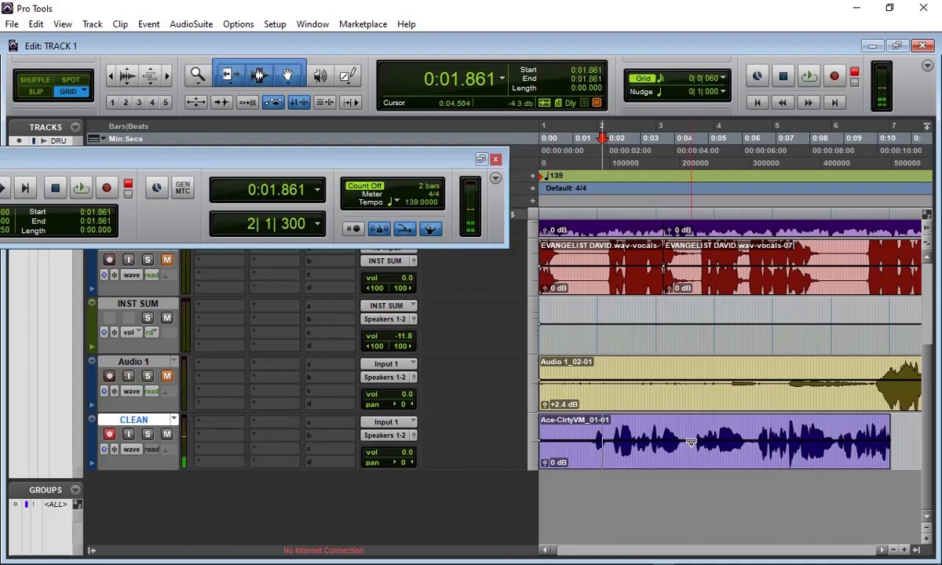
pyautogui.scroll(-3, 691, 444)
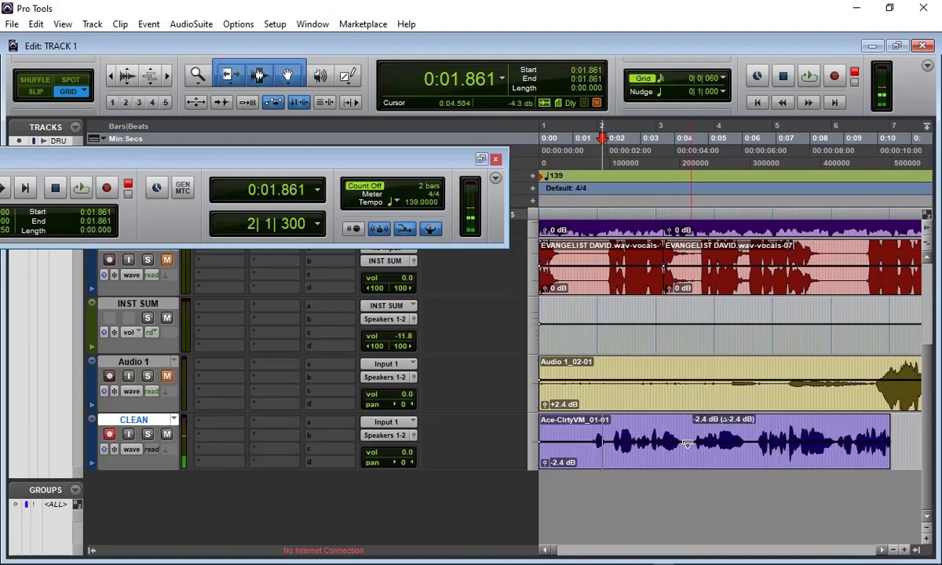
# - Remove the section from 0:04.343 to 0:06.663 from the CLEAN clip and move the remaining end part to start at 0:05.287
pyautogui.moveTo(688, 442); pyautogui.dragTo(759, 438)
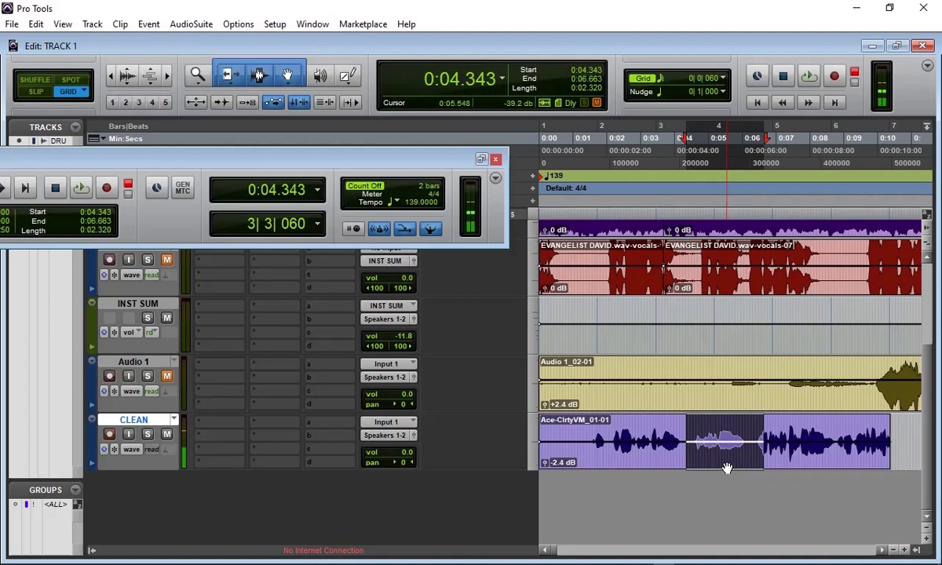
pyautogui.moveTo(724, 467); pyautogui.dragTo(745, 459)
# - Switch the track to the DEFAULT (1) playlist and select its whole Ace_01-01 clip
pyautogui.click(174, 422)
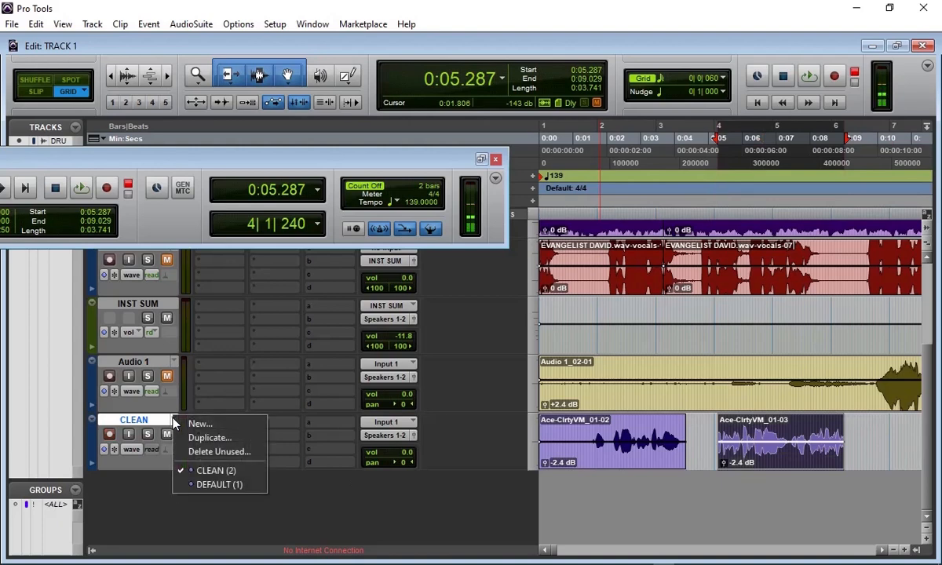
pyautogui.click(227, 486)
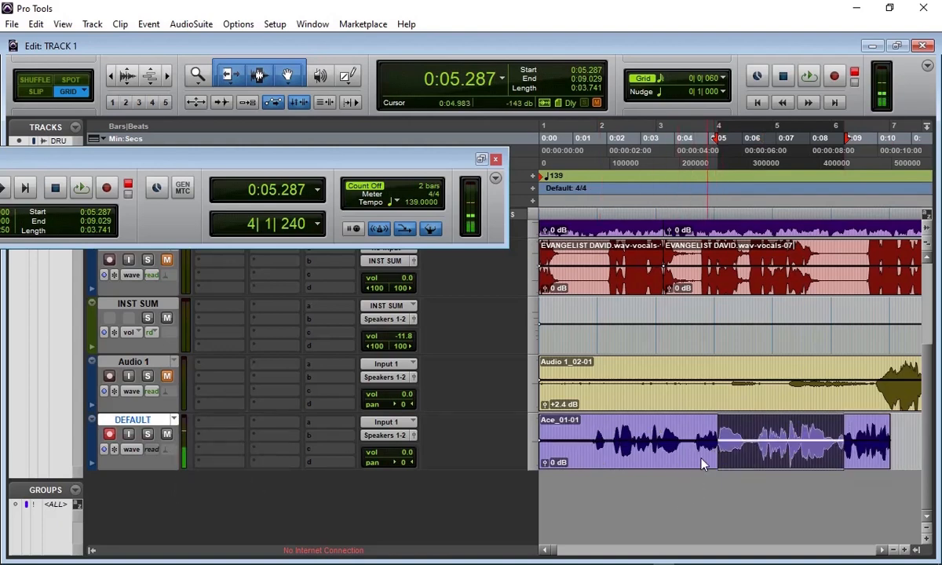
pyautogui.click(683, 333)
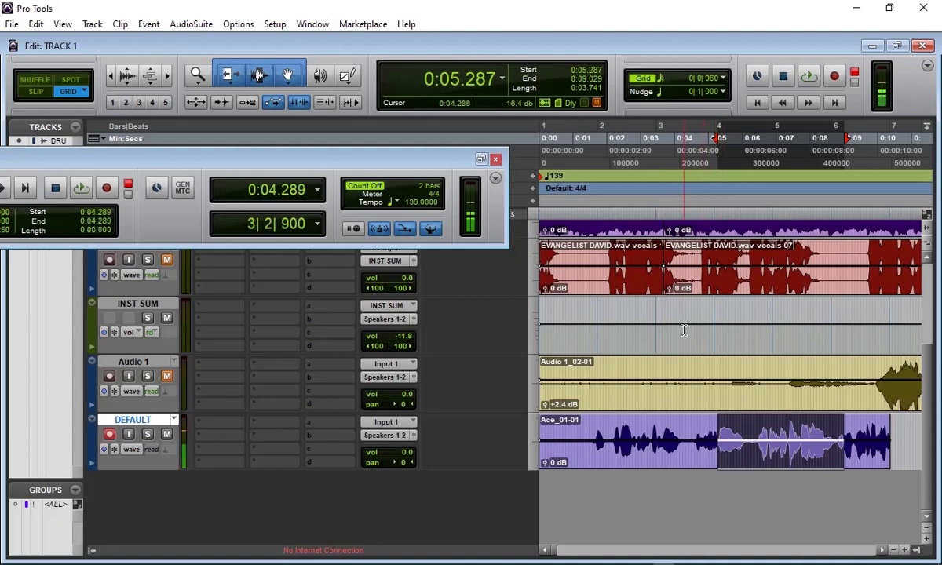
pyautogui.click(649, 459)
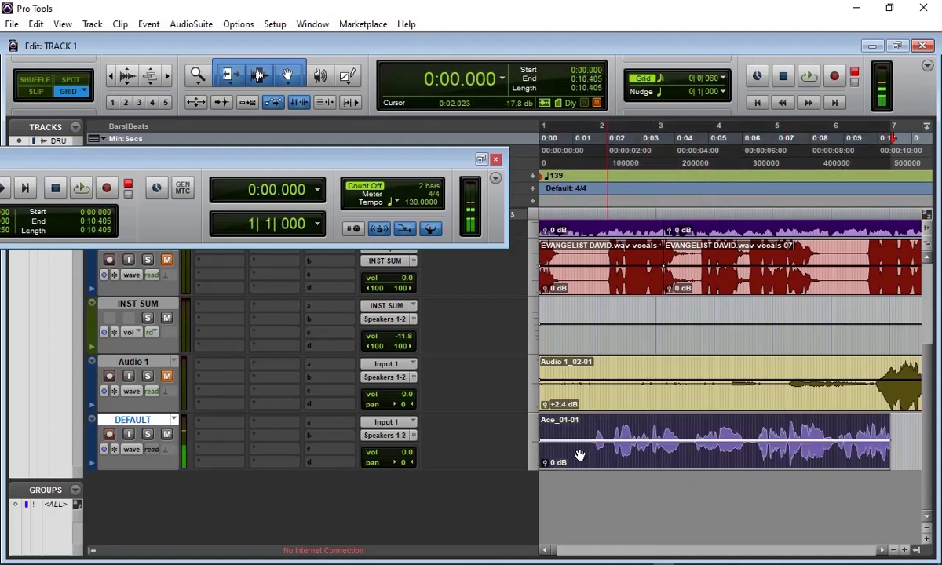
# - Create a new empty playlist named DONE on the DEFAULT track
pyautogui.click(172, 422)
pyautogui.click(218, 428)
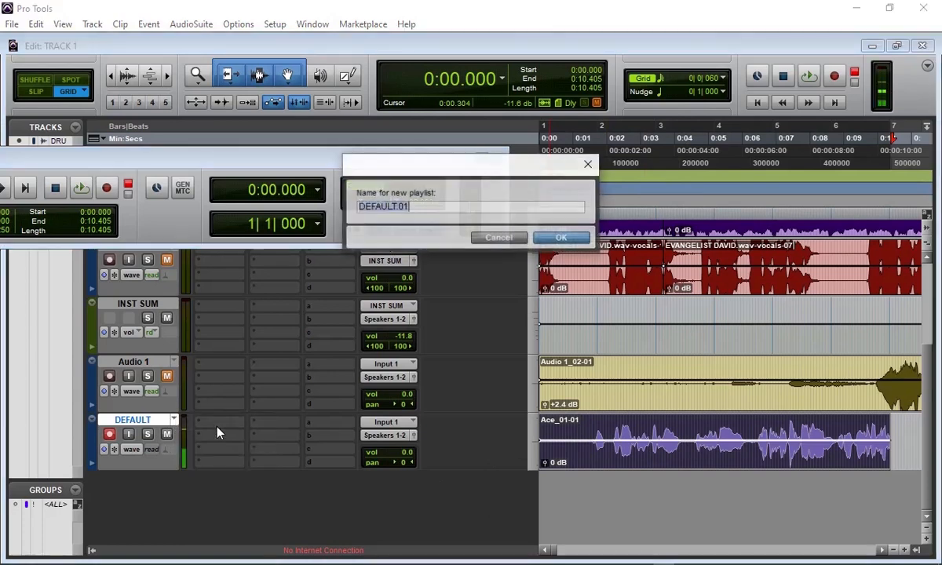
pyautogui.moveTo(414, 210); pyautogui.dragTo(296, 213)
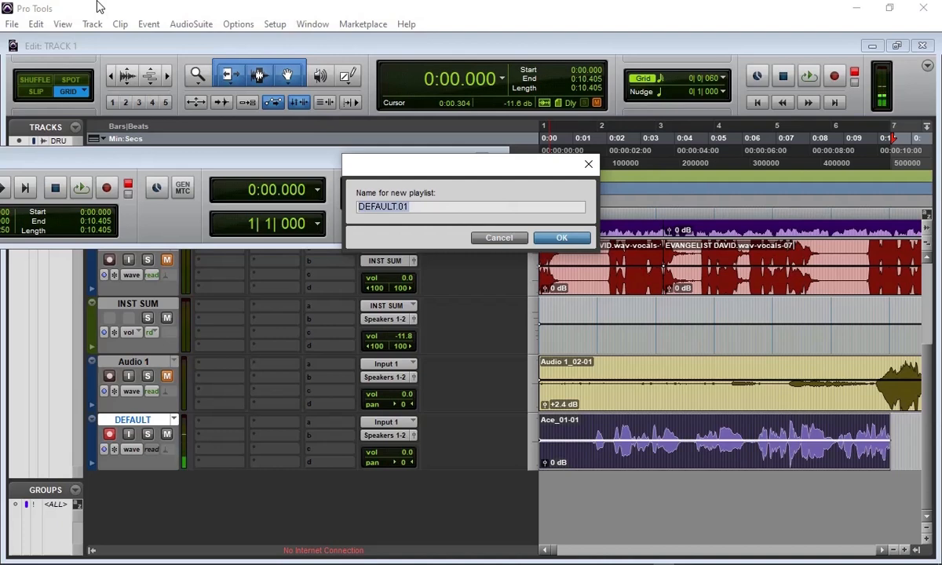
pyautogui.write('DONE')
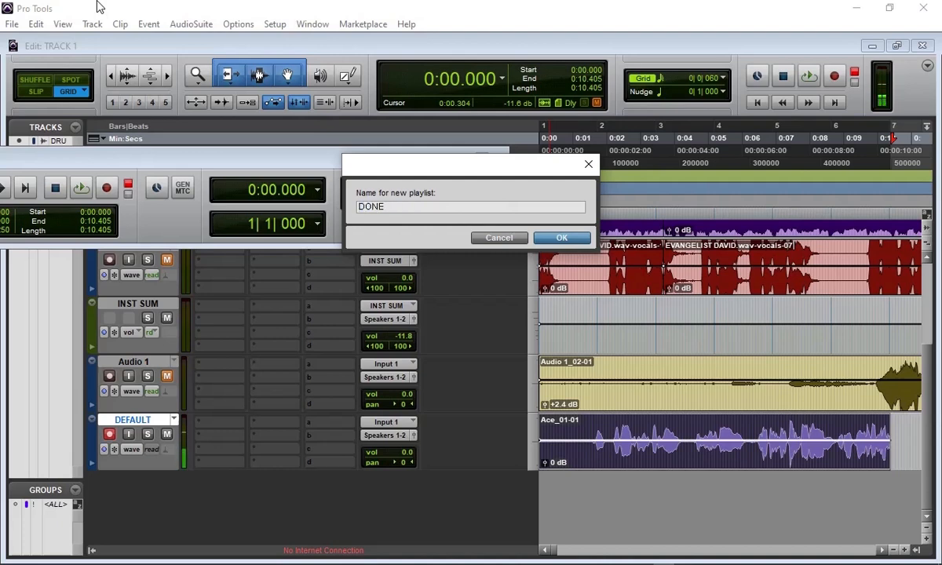
pyautogui.click(553, 239)
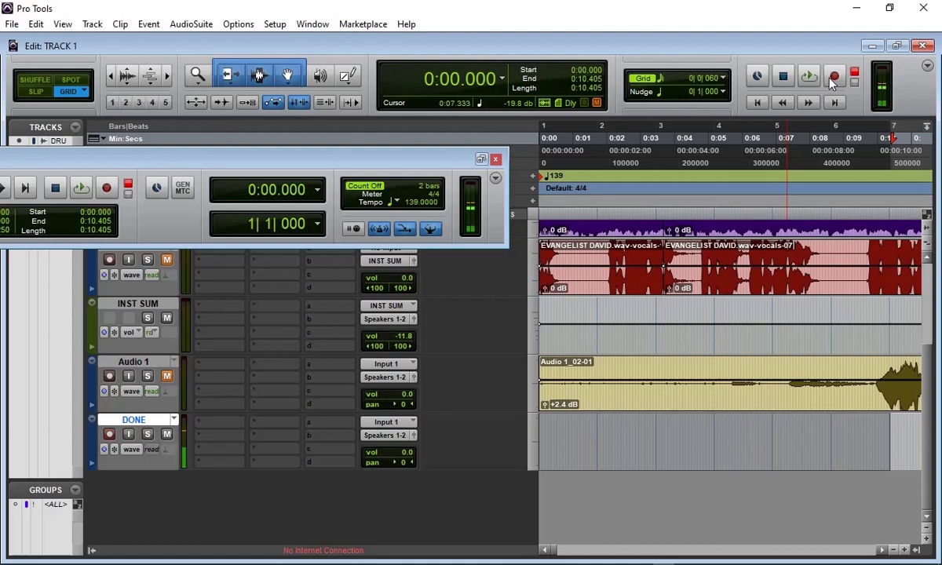
# - Record a new take of about 4 seconds from 0:00.000 on the record-armed DONE playlist
pyautogui.press('space')
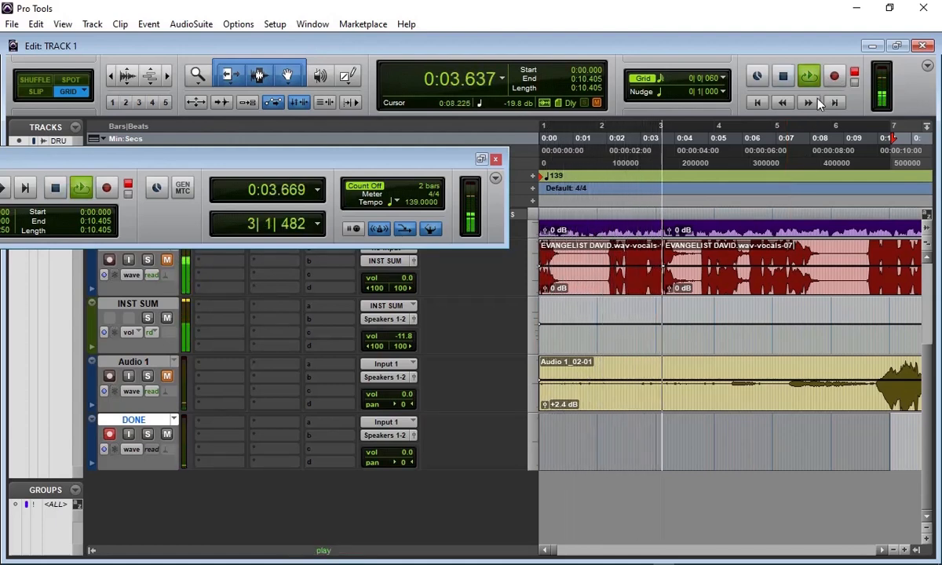
pyautogui.press('space')
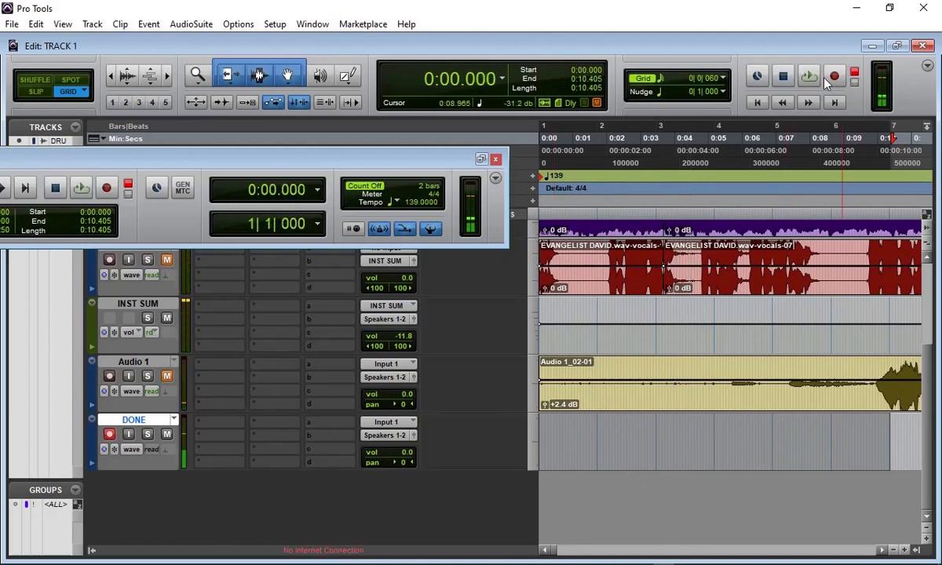
pyautogui.click(834, 78)
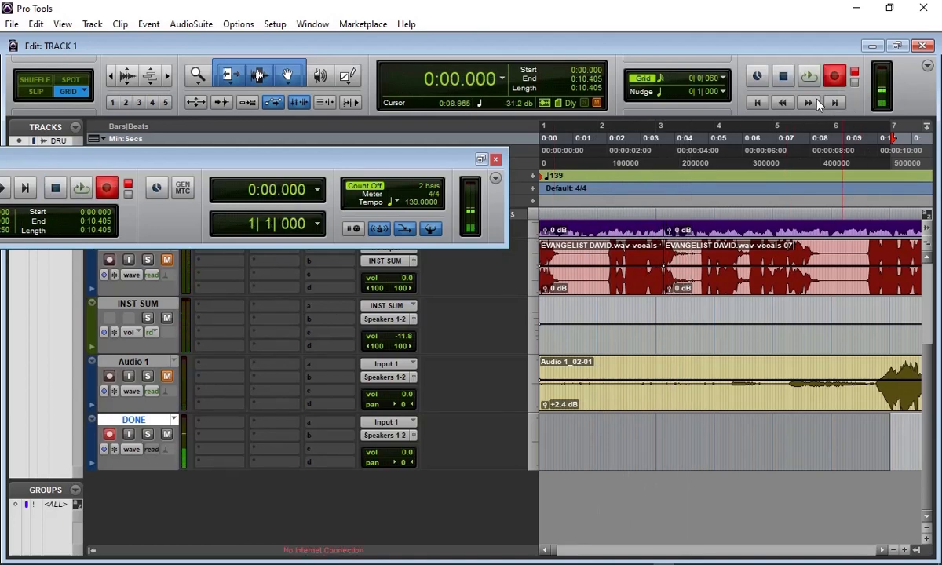
pyautogui.press('space')
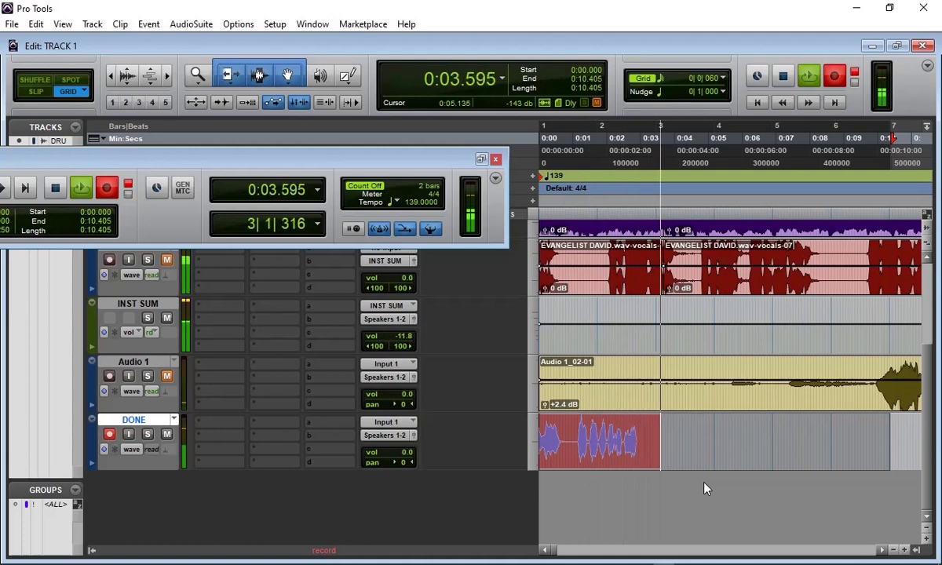
pyautogui.press('space')
pyautogui.moveTo(575, 556)
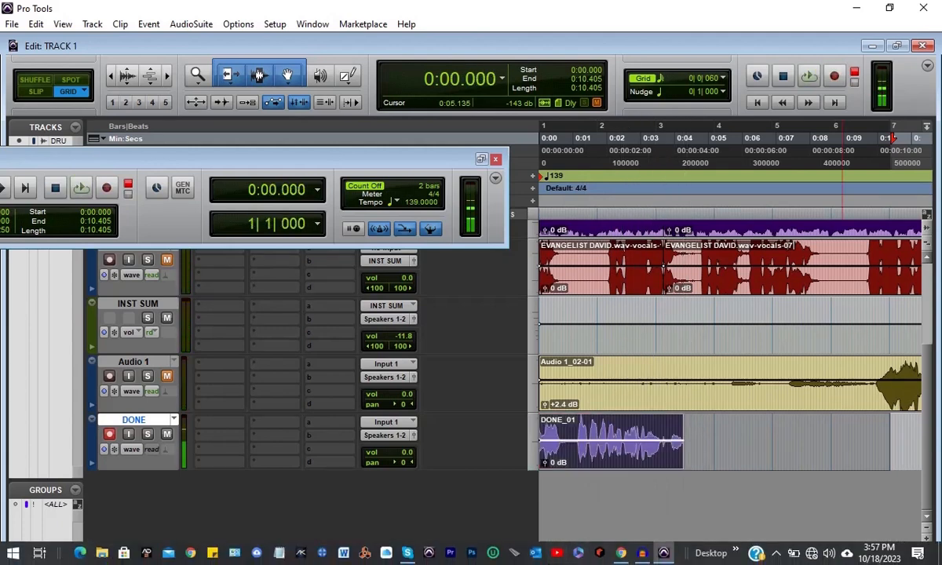
# - Switch the track to the CLEAN (2) playlist and back to the DEFAULT (1) playlist to compare their clips
pyautogui.click(174, 421)
pyautogui.click(223, 469)
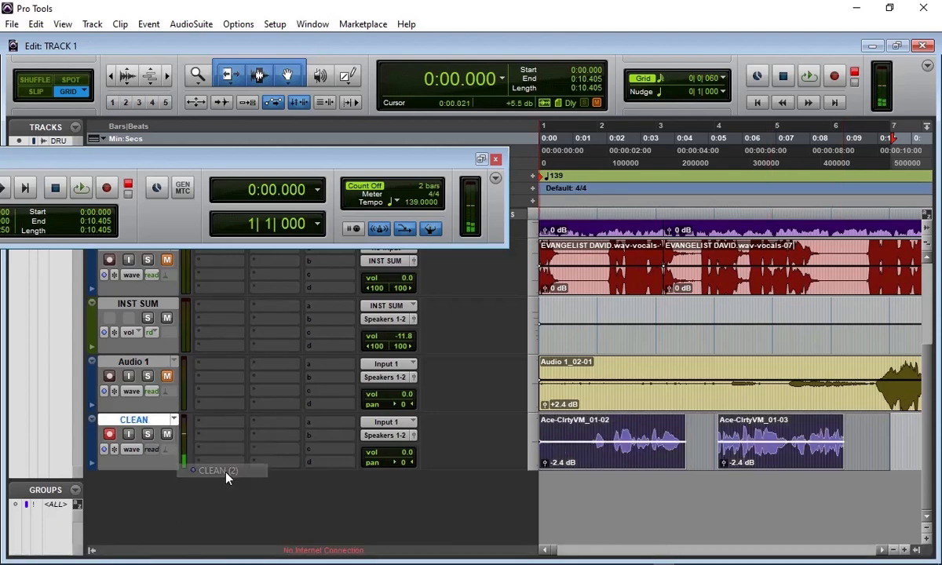
pyautogui.click(174, 422)
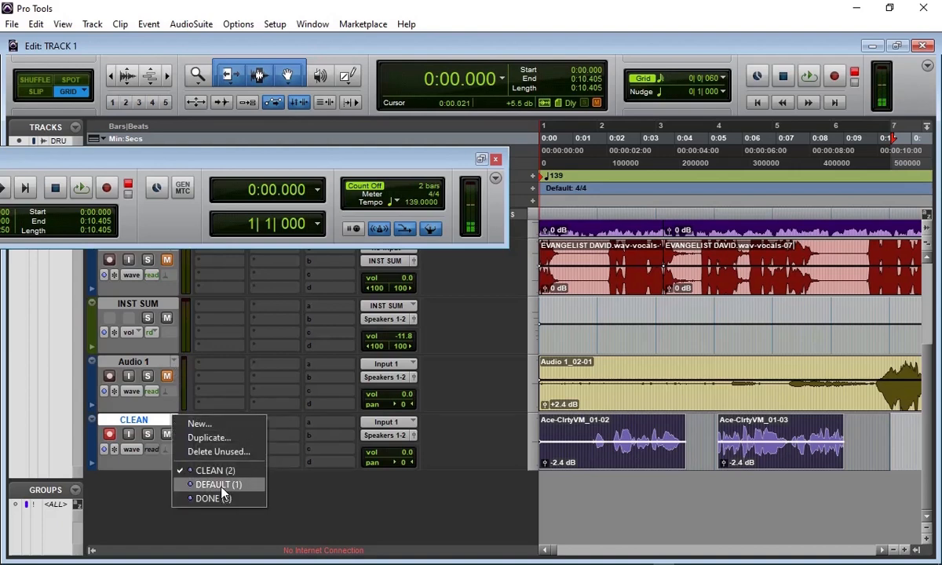
pyautogui.click(205, 480)
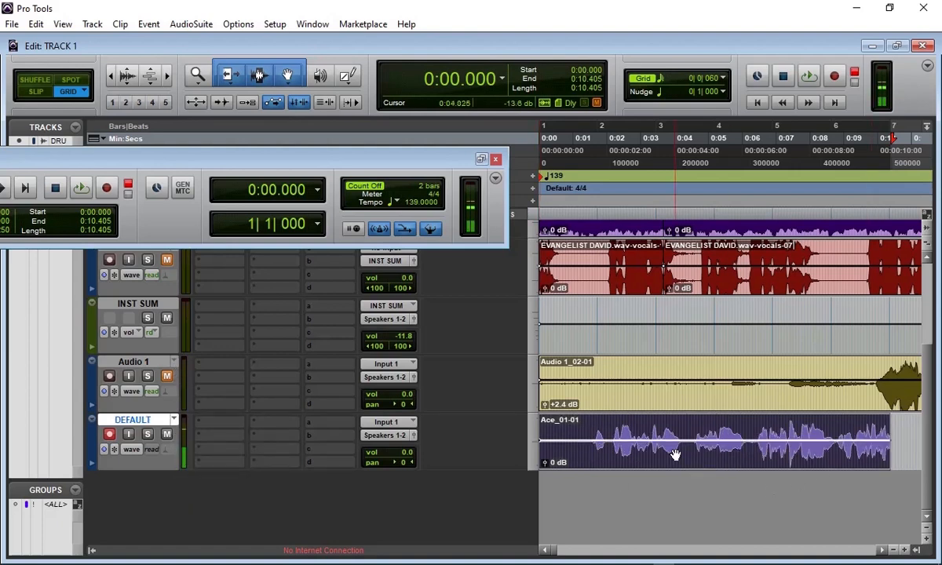